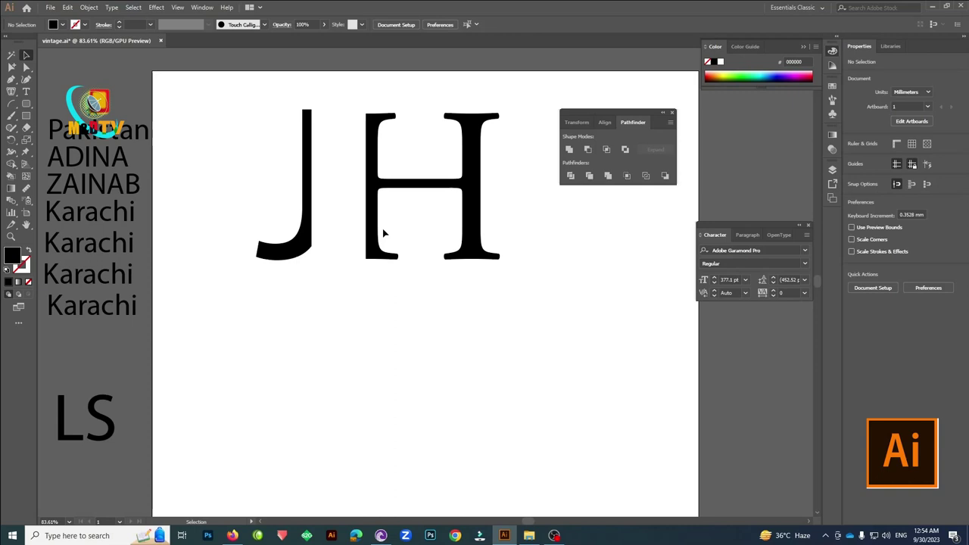
- Drag the outlined H left until it sits over the J's stem
{"action": "left_click_drag", "start_coordinate": [383, 234], "coordinate": [319, 229]}
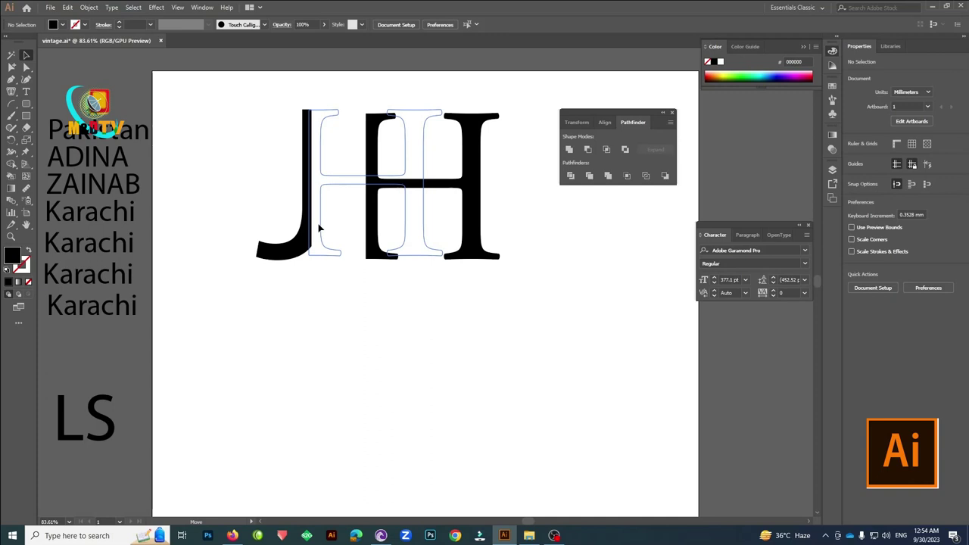
- Nudge the H onto the J, scissor-cut the J's path, then swap in and undo a t glyph
{"action": "left_click_drag", "start_coordinate": [319, 227], "coordinate": [317, 224]}
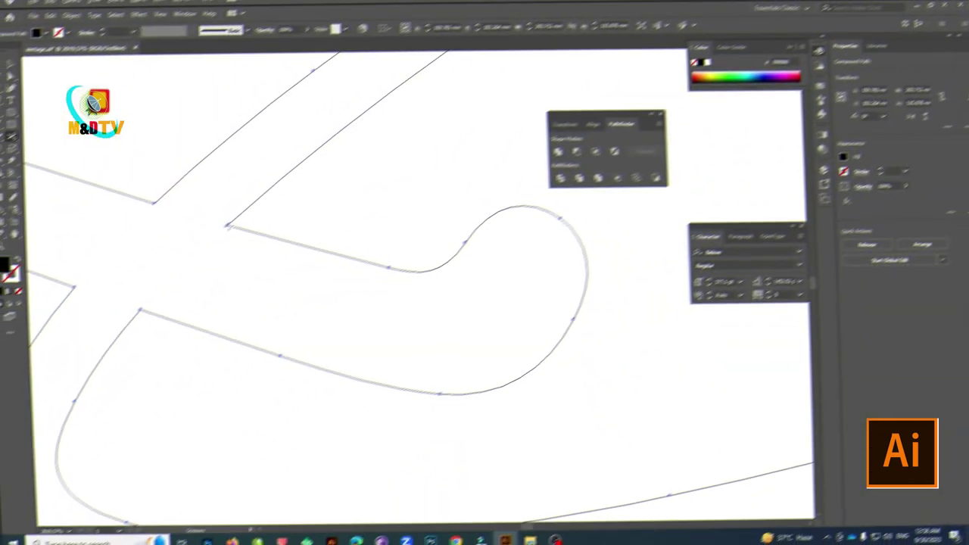
{"action": "left_click", "coordinate": [240, 219]}
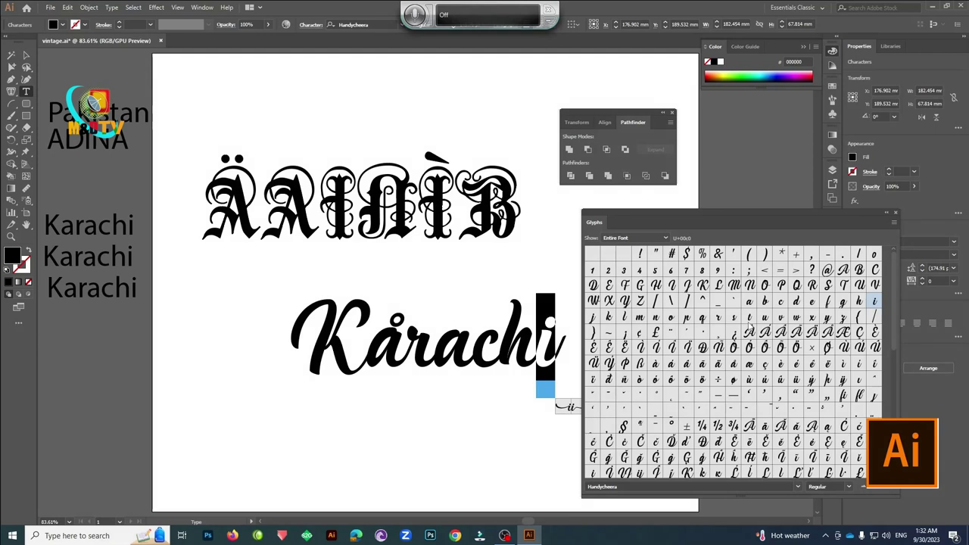
{"action": "double_click", "coordinate": [748, 318]}
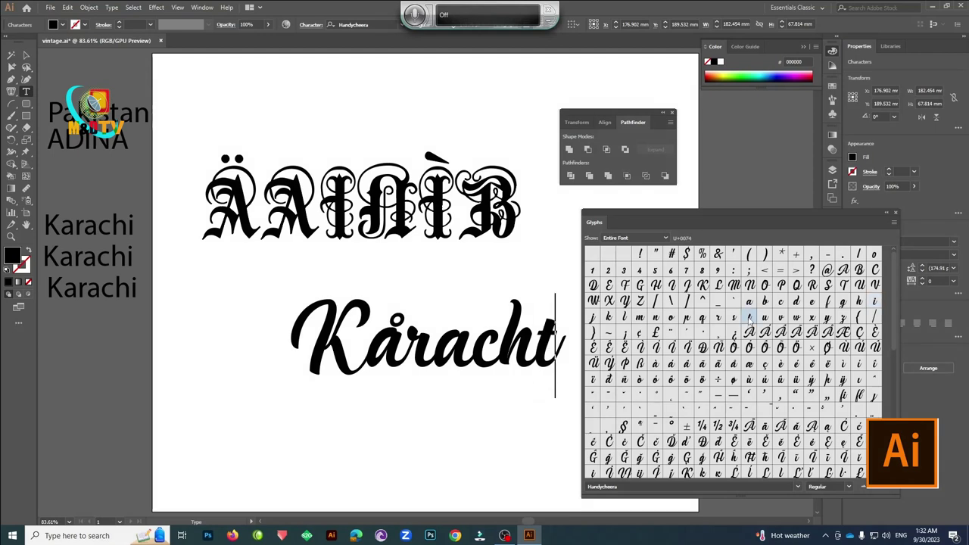
{"action": "key", "text": "ctrl+z"}
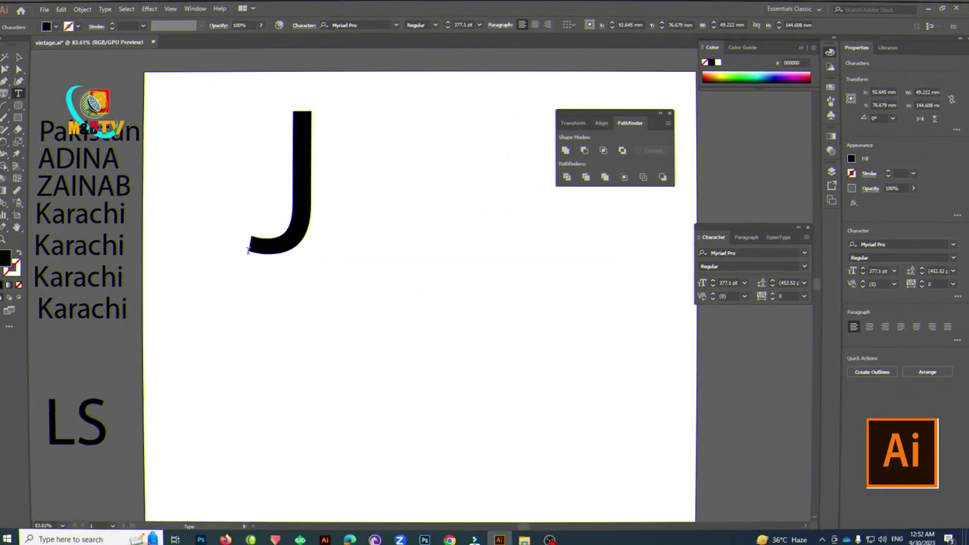
- Type H after the J to spell JH, and select the H
{"action": "type", "text": "H"}
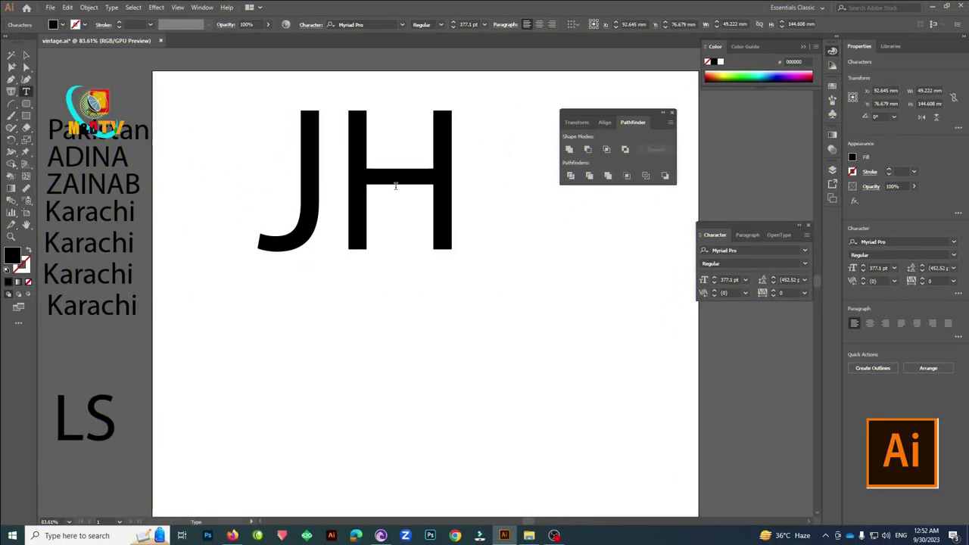
{"action": "left_click_drag", "start_coordinate": [395, 185], "coordinate": [405, 186]}
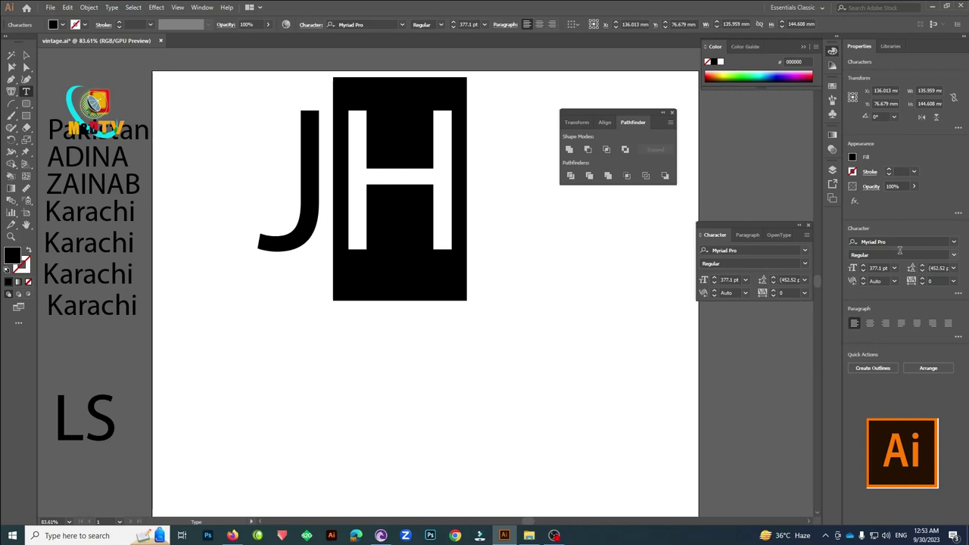
- Find Garamond 3 LT Std by searching 'gara', apply it to the JH text, and select the text object
{"action": "left_click", "coordinate": [744, 248]}
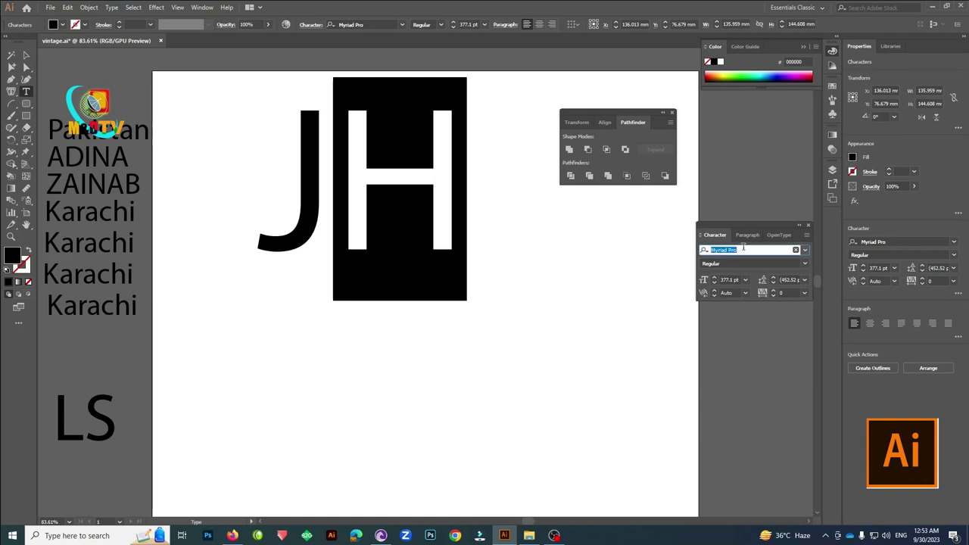
{"action": "type", "text": "gara"}
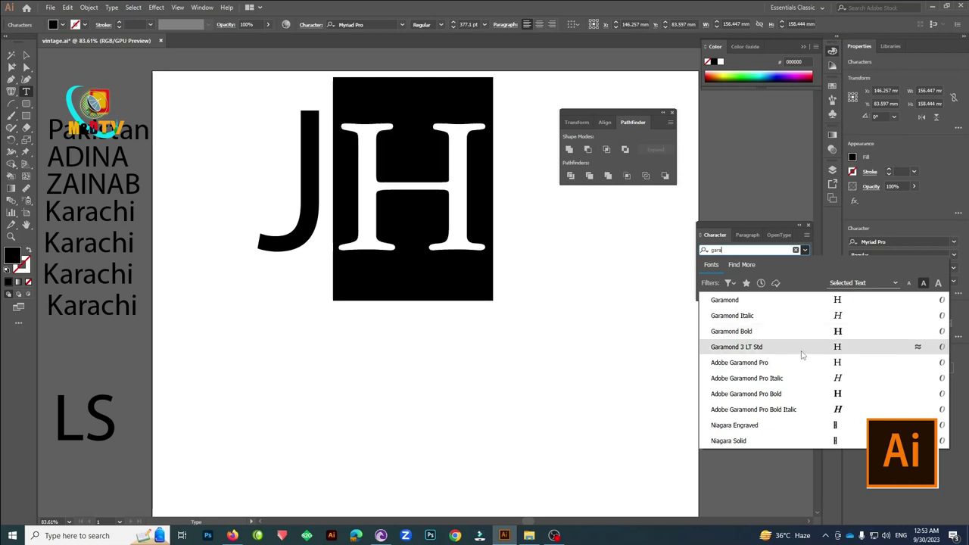
{"action": "left_click", "coordinate": [803, 354]}
{"action": "left_click", "coordinate": [27, 56]}
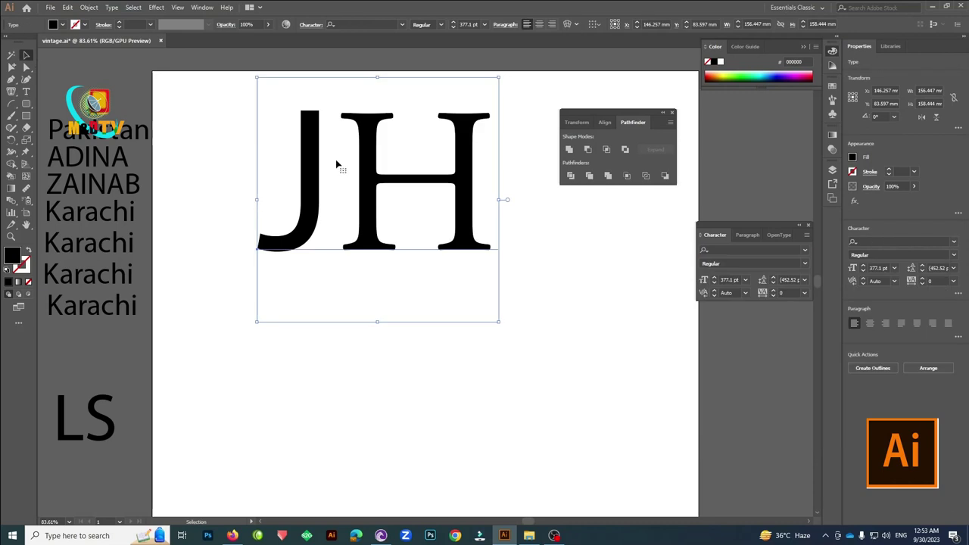
- Convert the Garamond JH text to outlines and ungroup it into separate J and H shapes
{"action": "key", "text": "alt+t"}
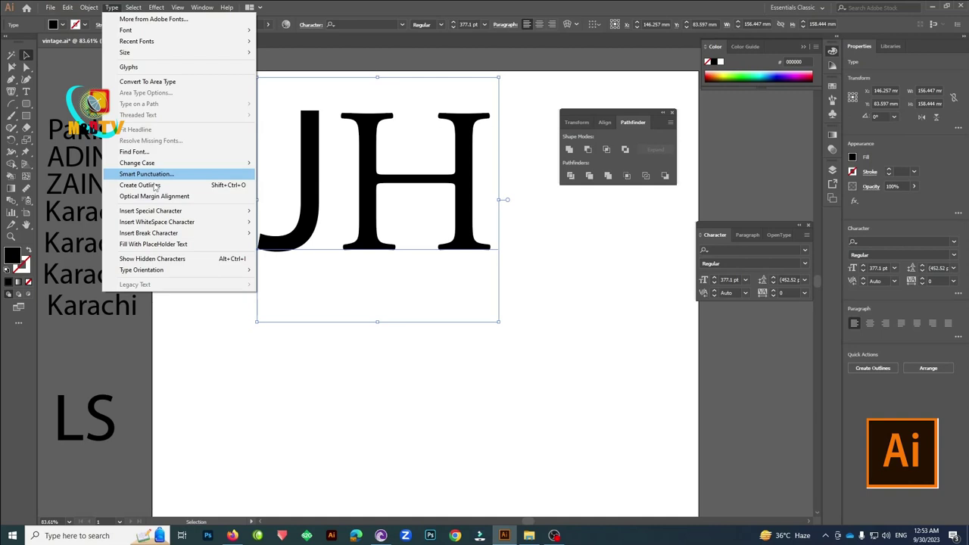
{"action": "left_click", "coordinate": [154, 184]}
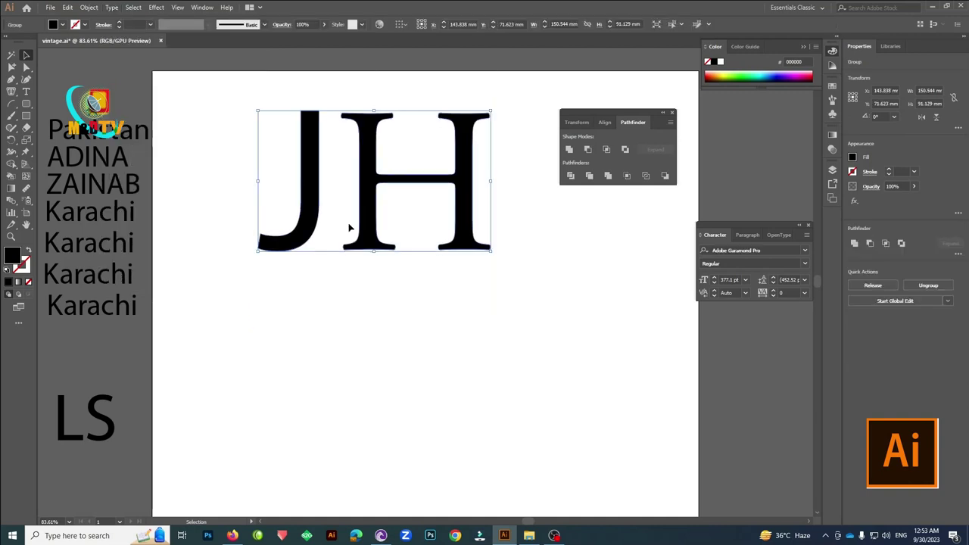
{"action": "right_click", "coordinate": [363, 235]}
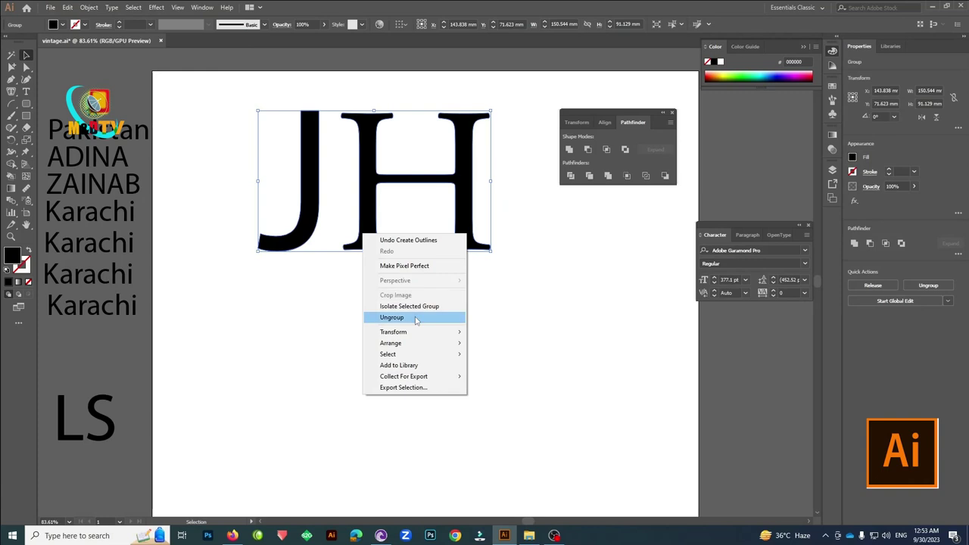
{"action": "left_click", "coordinate": [416, 320]}
{"action": "left_click", "coordinate": [379, 184]}
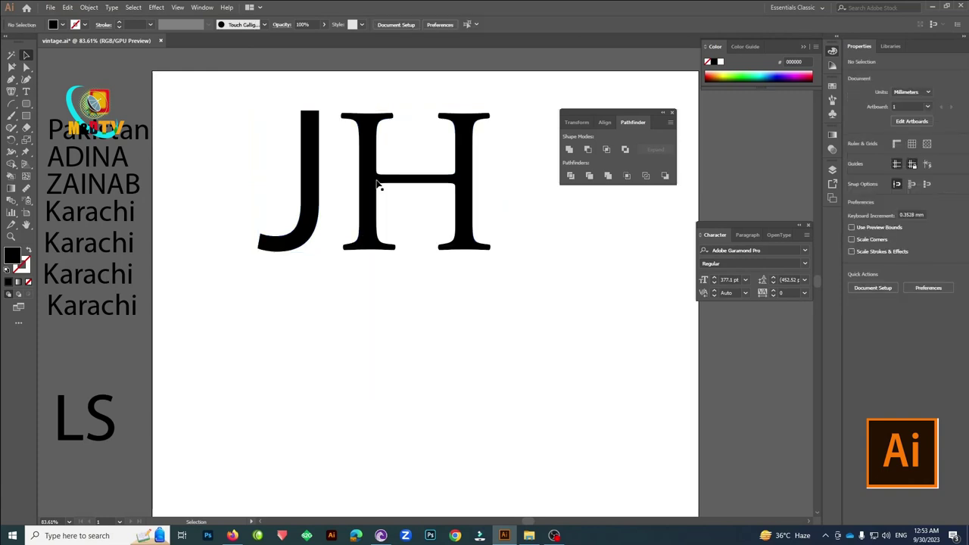
{"action": "left_click_drag", "start_coordinate": [378, 184], "coordinate": [362, 168]}
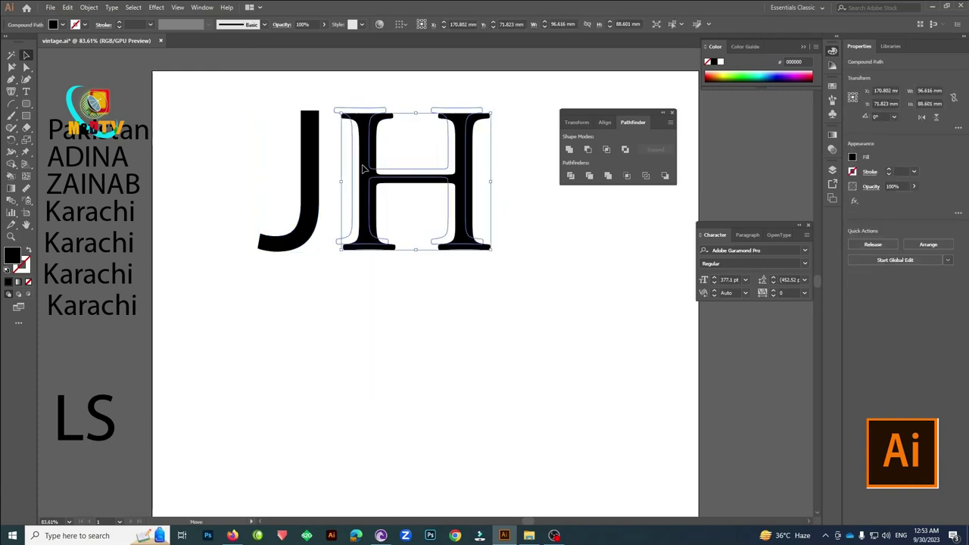
- Move the H, scale it up slightly from its corner handle, and nudge it beside the J
{"action": "left_click_drag", "start_coordinate": [362, 169], "coordinate": [370, 180]}
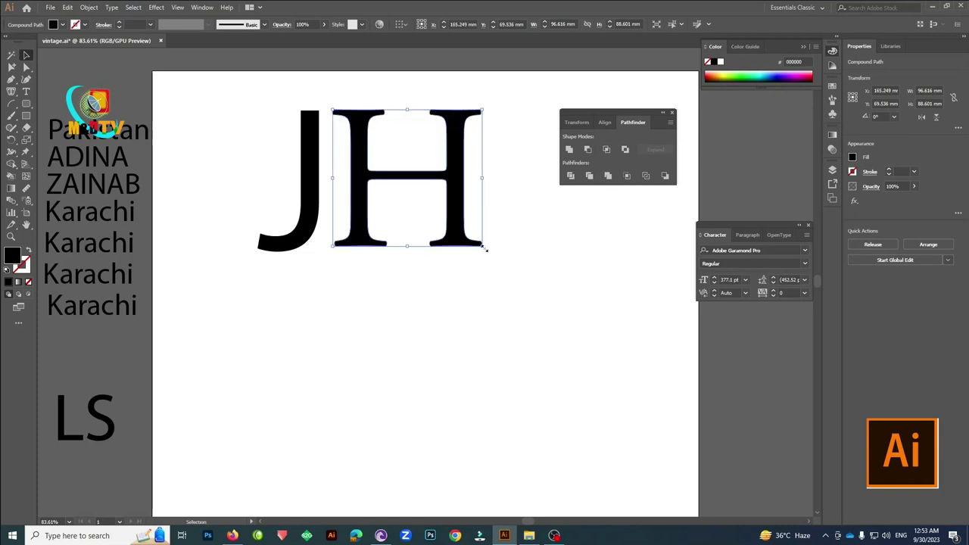
{"action": "left_click_drag", "start_coordinate": [485, 249], "coordinate": [495, 258]}
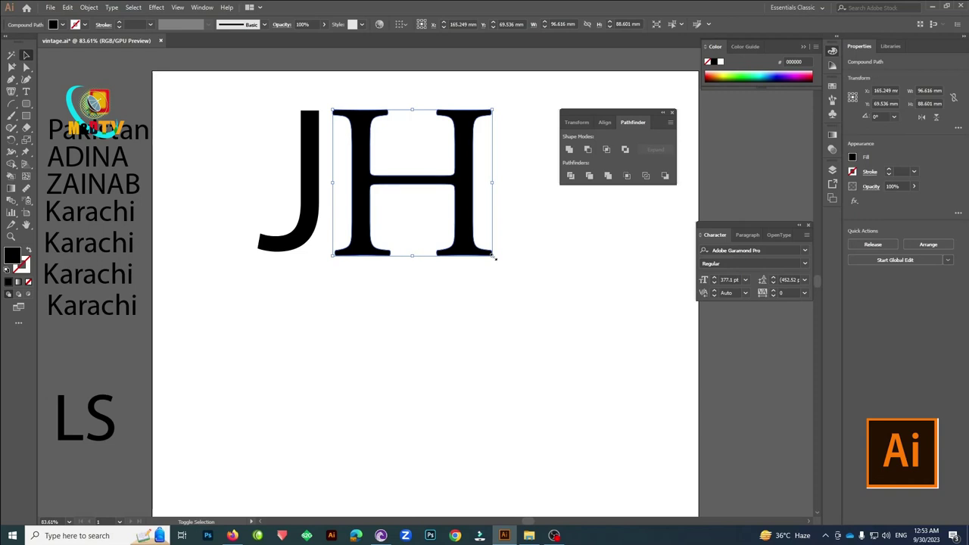
{"action": "left_click_drag", "start_coordinate": [454, 241], "coordinate": [454, 235]}
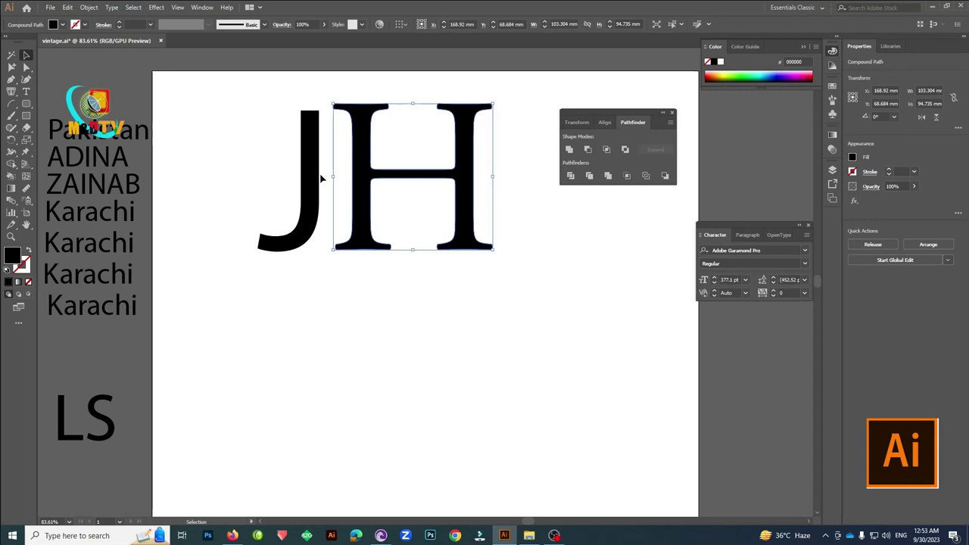
{"action": "left_click", "coordinate": [319, 178]}
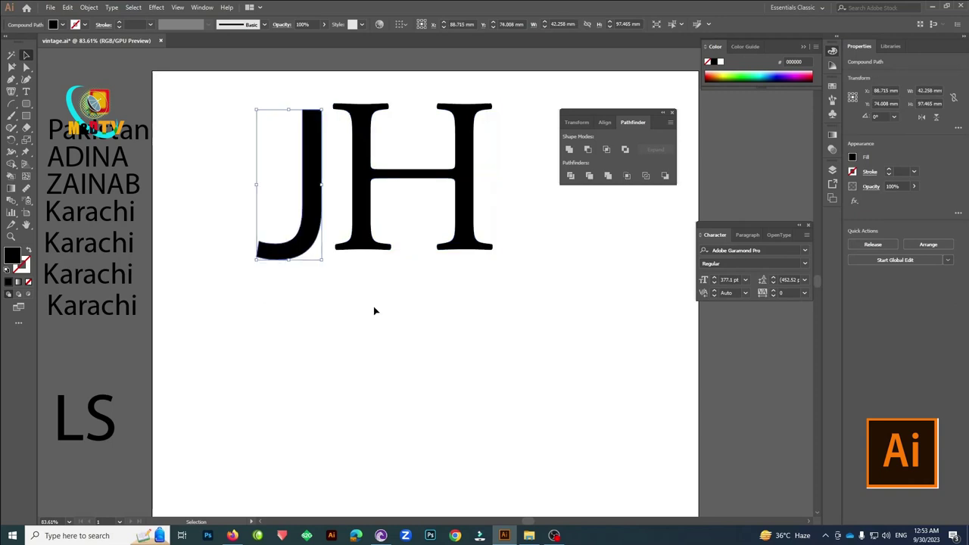
{"action": "left_click_drag", "start_coordinate": [364, 227], "coordinate": [371, 237]}
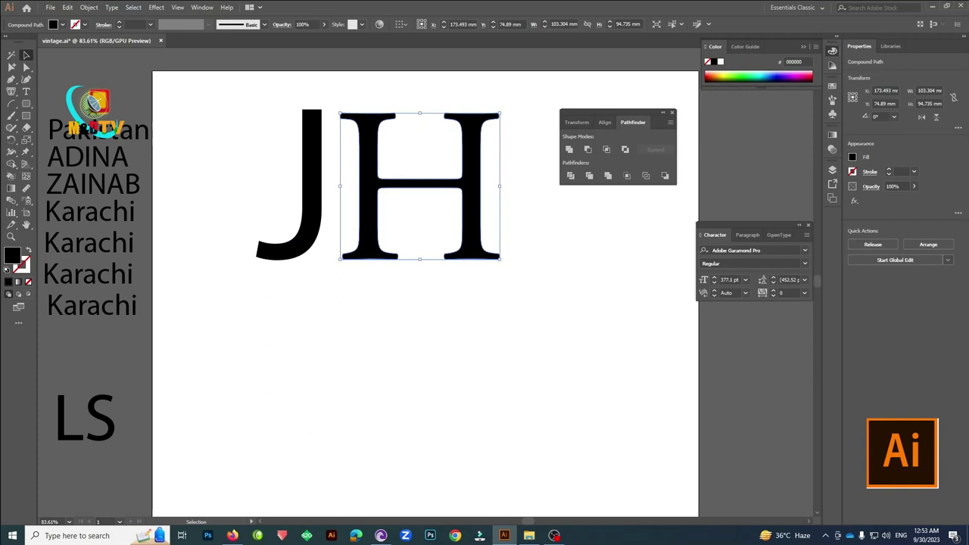
{"action": "left_click_drag", "start_coordinate": [26, 127], "coordinate": [83, 146]}
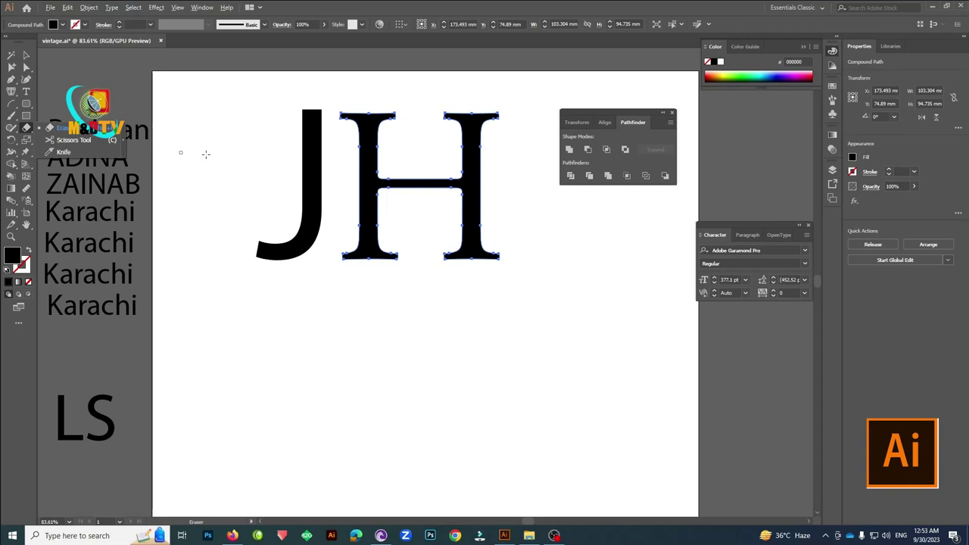
- Erase the H's left serifs, then slide the H left so its stem overlaps the J's
{"action": "left_click_drag", "start_coordinate": [353, 106], "coordinate": [353, 265]}
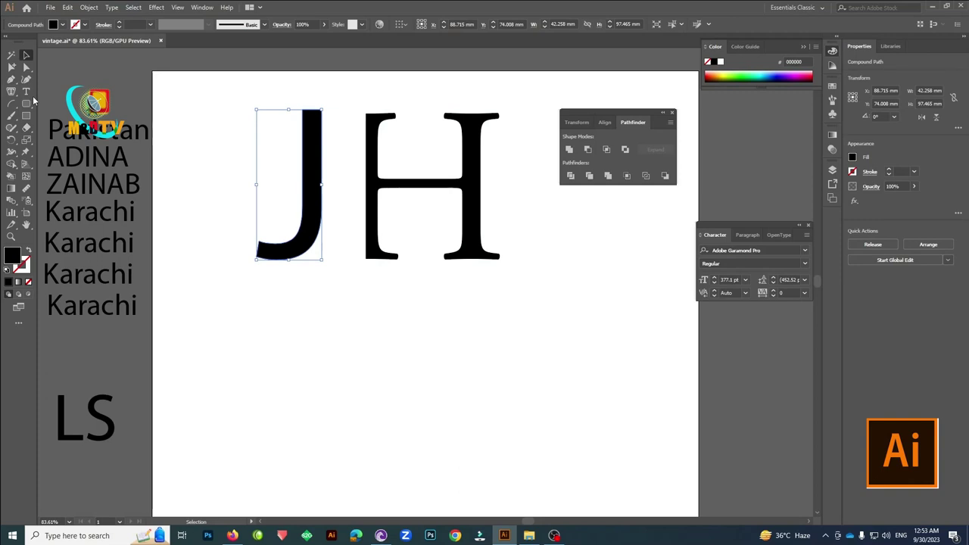
{"action": "left_click", "coordinate": [384, 233]}
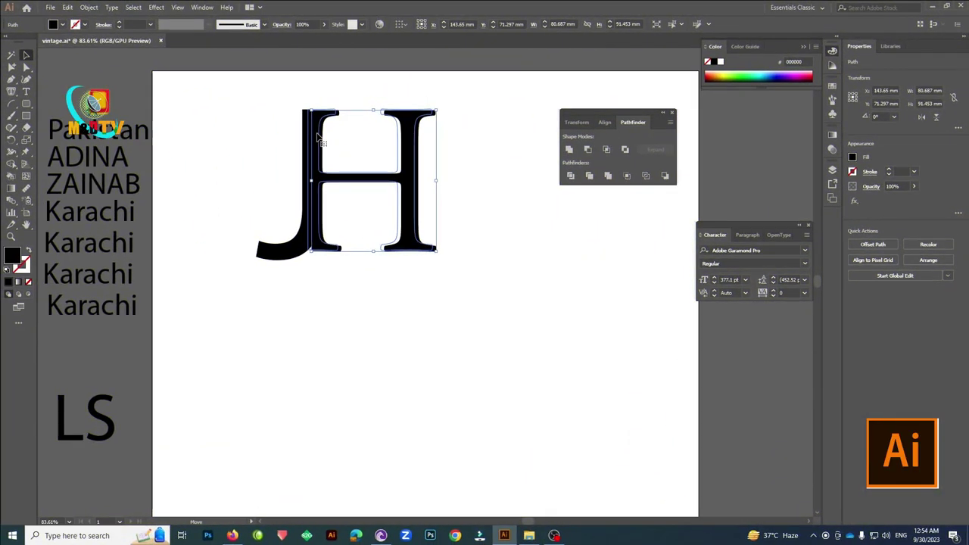
{"action": "left_click_drag", "start_coordinate": [318, 139], "coordinate": [314, 138]}
{"action": "left_click", "coordinate": [227, 95]}
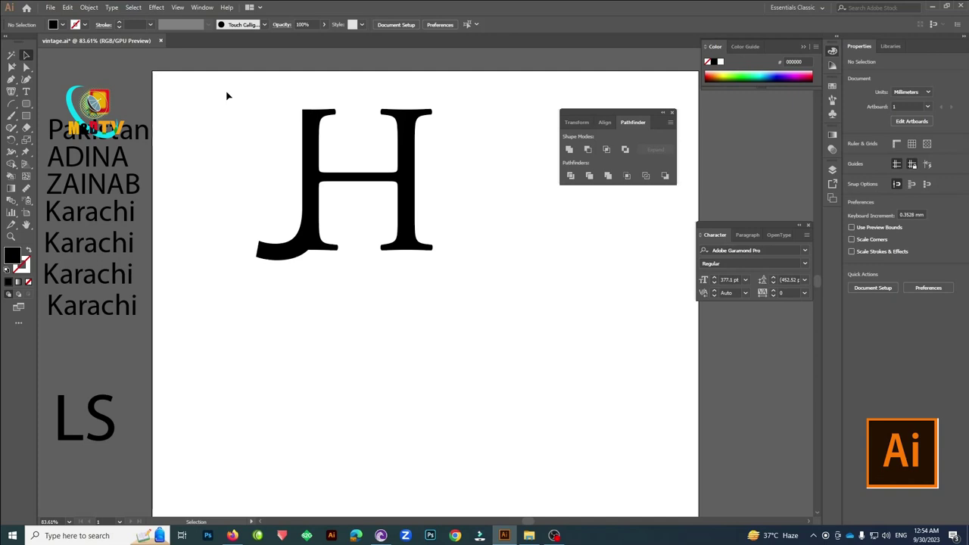
- Select both J and H, show the Pathfinder panel, and switch to Outline view
{"action": "left_click_drag", "start_coordinate": [227, 95], "coordinate": [443, 269]}
{"action": "left_click", "coordinate": [202, 7]}
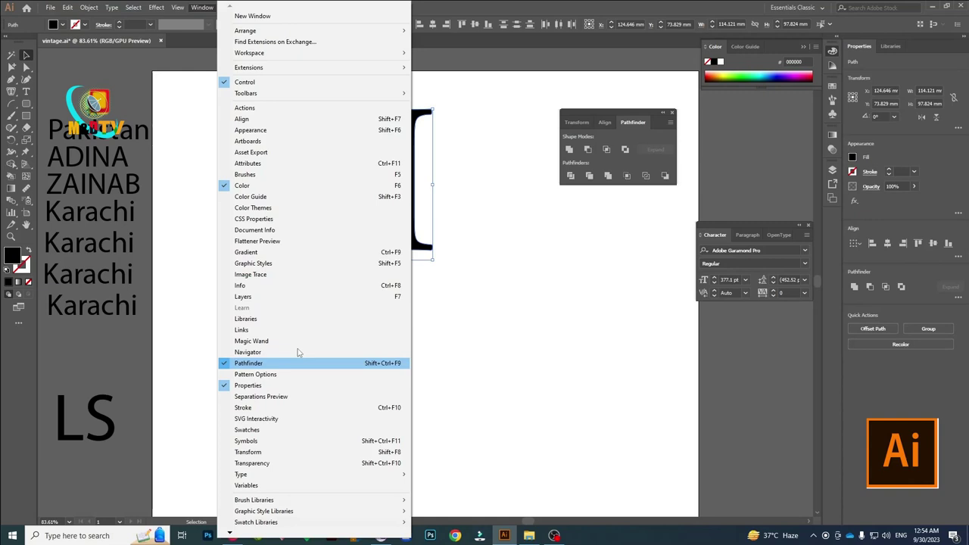
{"action": "left_click", "coordinate": [299, 363]}
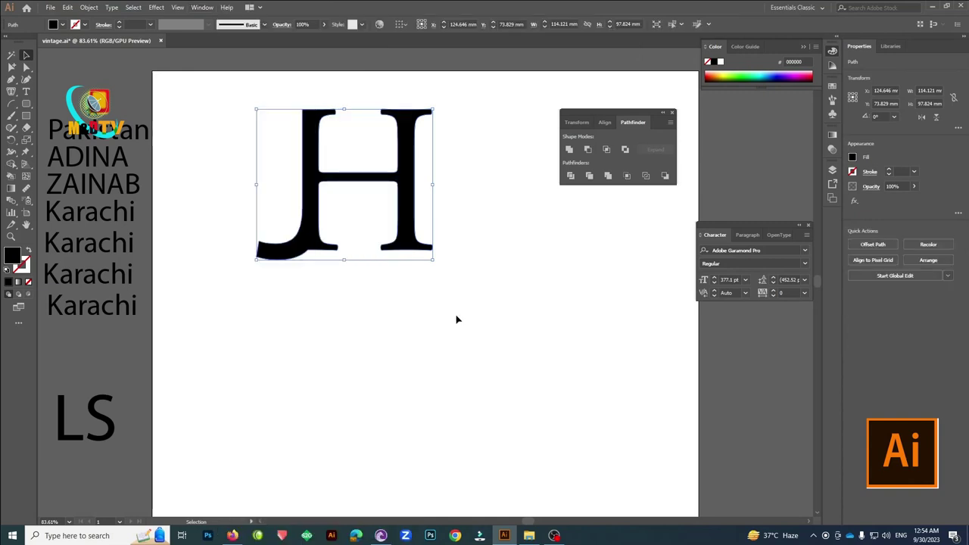
{"action": "key", "text": "ctrl+y"}
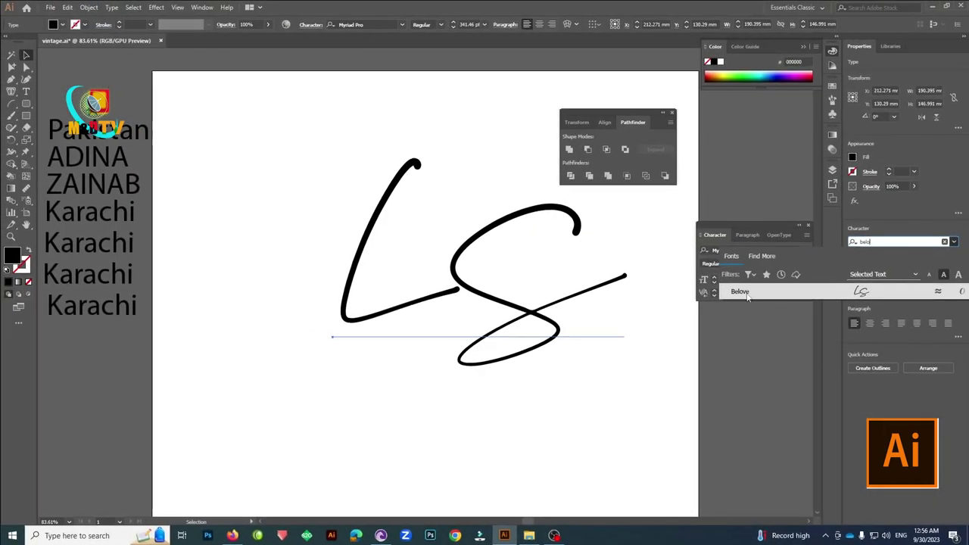
- Set the LS text in the Belove script font and move it up and left
{"action": "left_click", "coordinate": [747, 295]}
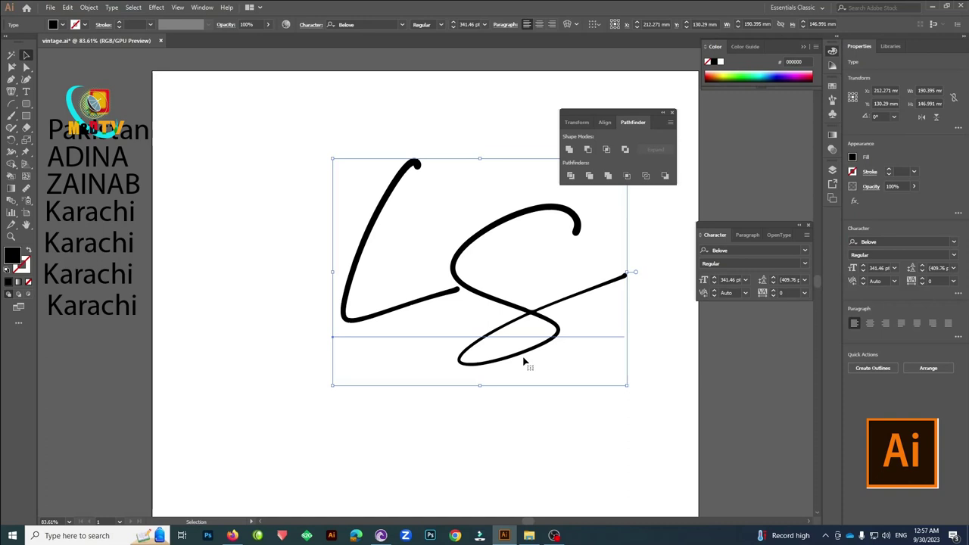
{"action": "left_click_drag", "start_coordinate": [524, 362], "coordinate": [465, 345]}
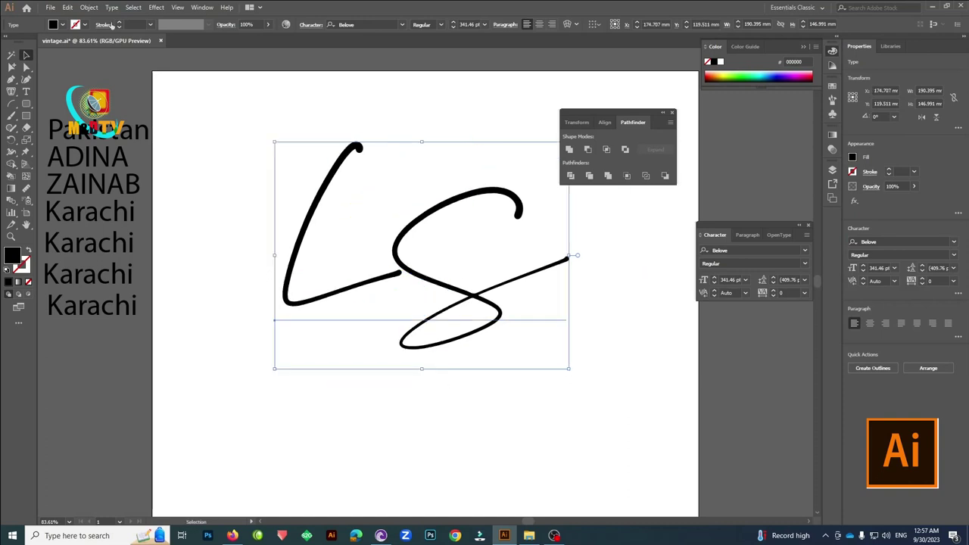
{"action": "left_click", "coordinate": [89, 7]}
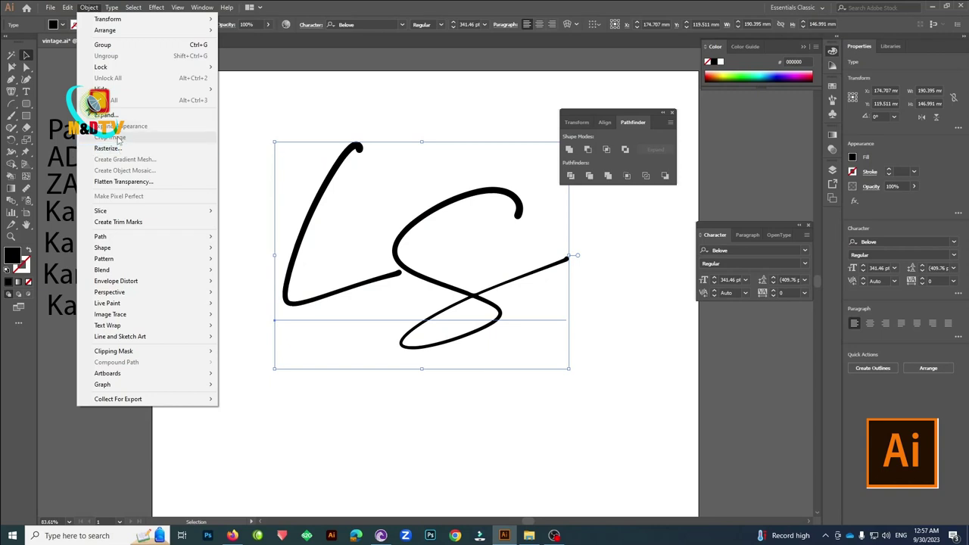
{"action": "mouse_move", "coordinate": [111, 7]}
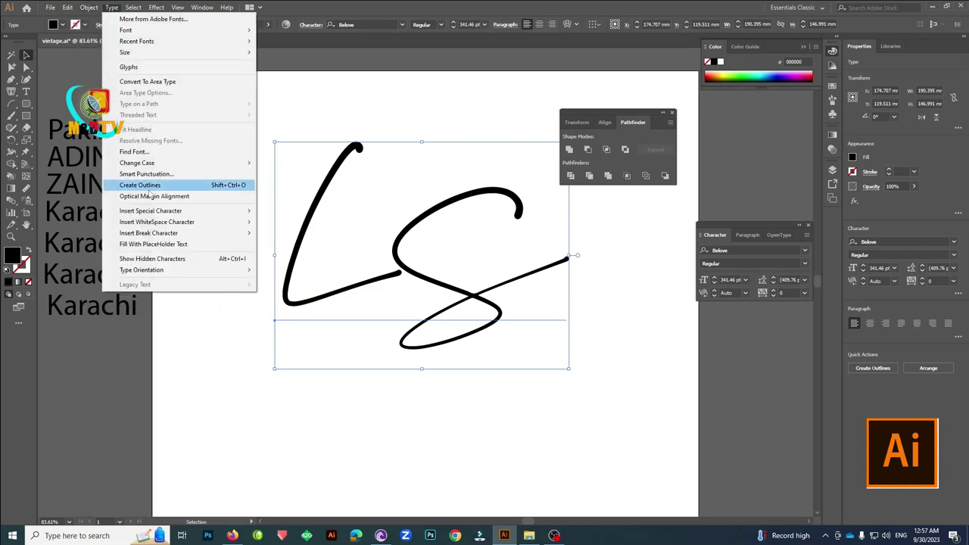
- Outline the LS text, make it a compound path, and drag the S upward
{"action": "left_click", "coordinate": [149, 188]}
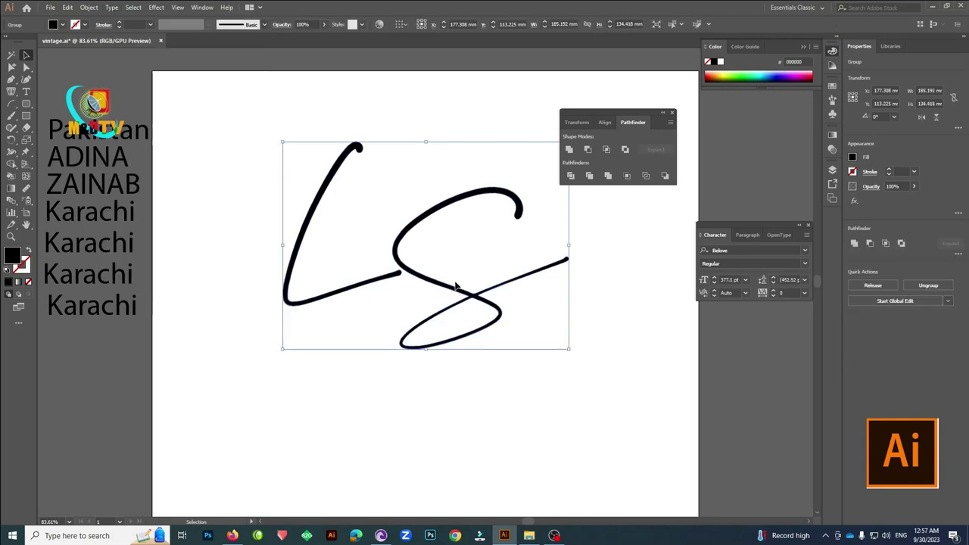
{"action": "right_click", "coordinate": [457, 285]}
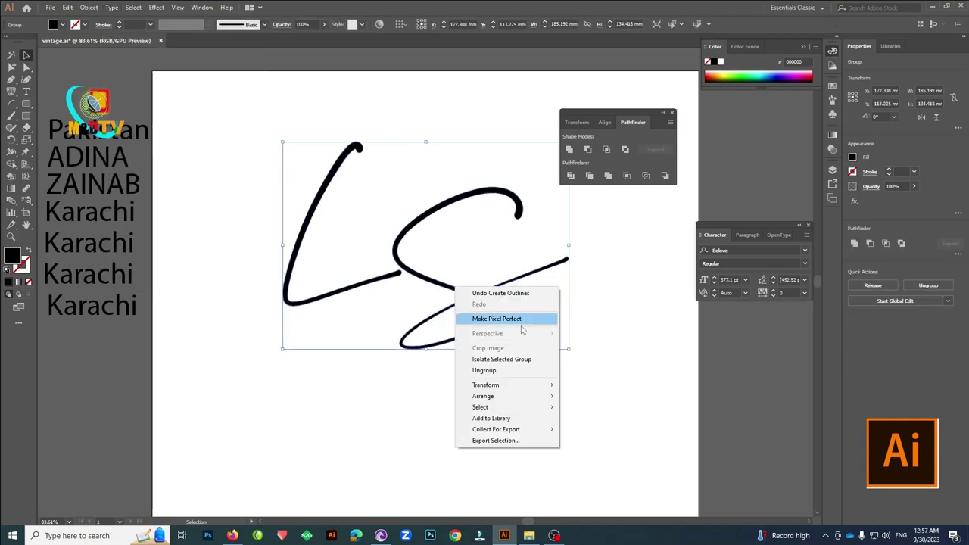
{"action": "left_click", "coordinate": [499, 370]}
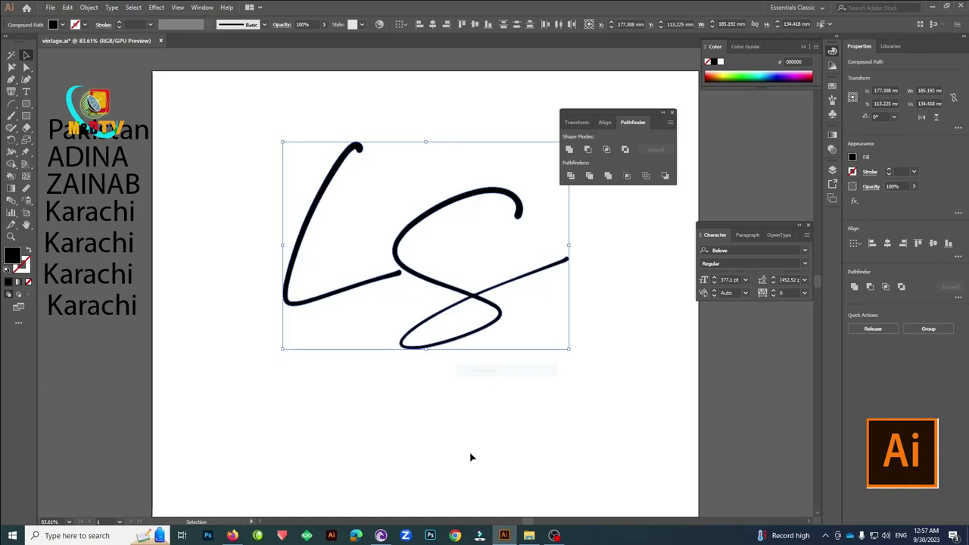
{"action": "mouse_move", "coordinate": [489, 302]}
{"action": "left_mouse_down"}
{"action": "mouse_move", "coordinate": [487, 286]}
{"action": "mouse_move", "coordinate": [449, 265]}
{"action": "mouse_move", "coordinate": [503, 240]}
{"action": "mouse_move", "coordinate": [479, 236]}
{"action": "mouse_move", "coordinate": [509, 235]}
{"action": "left_mouse_up"}
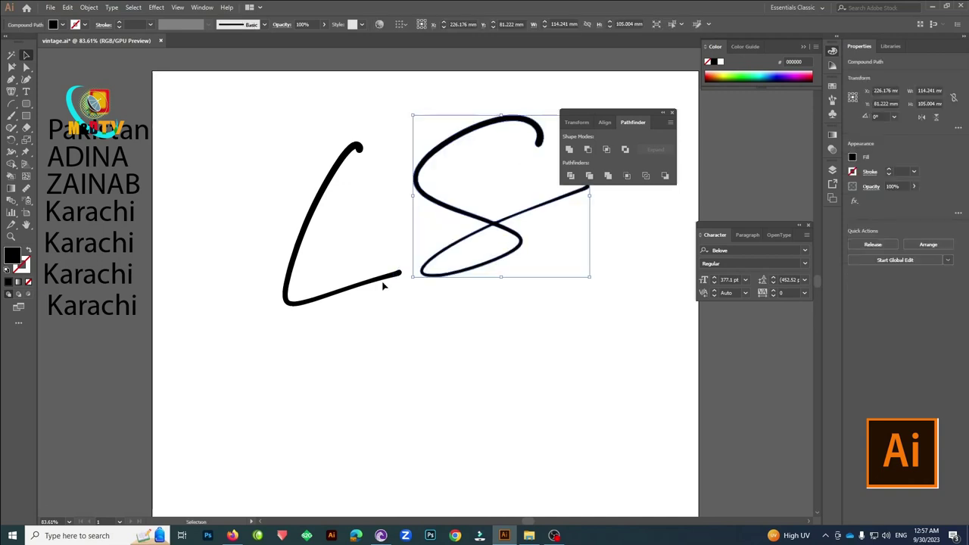
- Undo back to the editable Belove LS text in its original position
{"action": "key", "text": "ctrl+z"}
{"action": "key", "text": "a"}
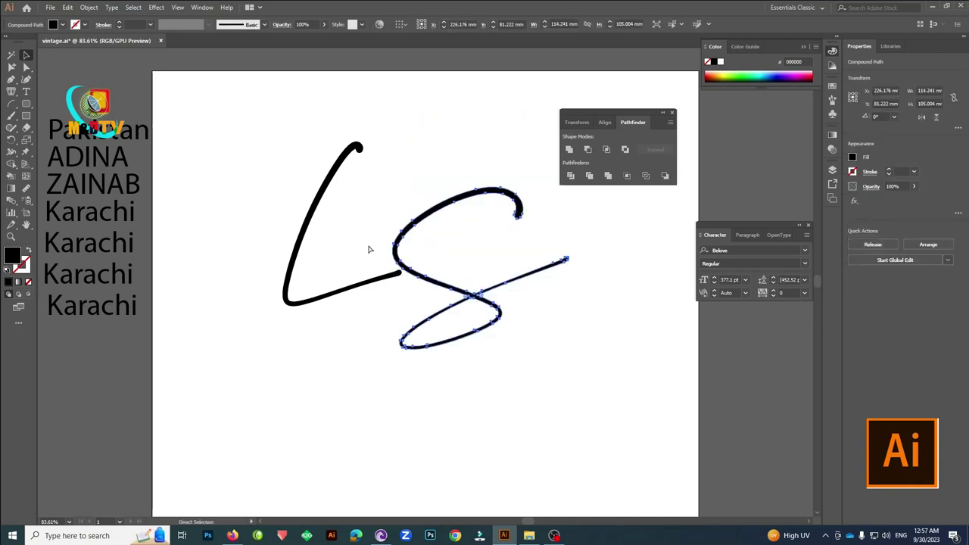
{"action": "key", "text": "ctrl+z"}
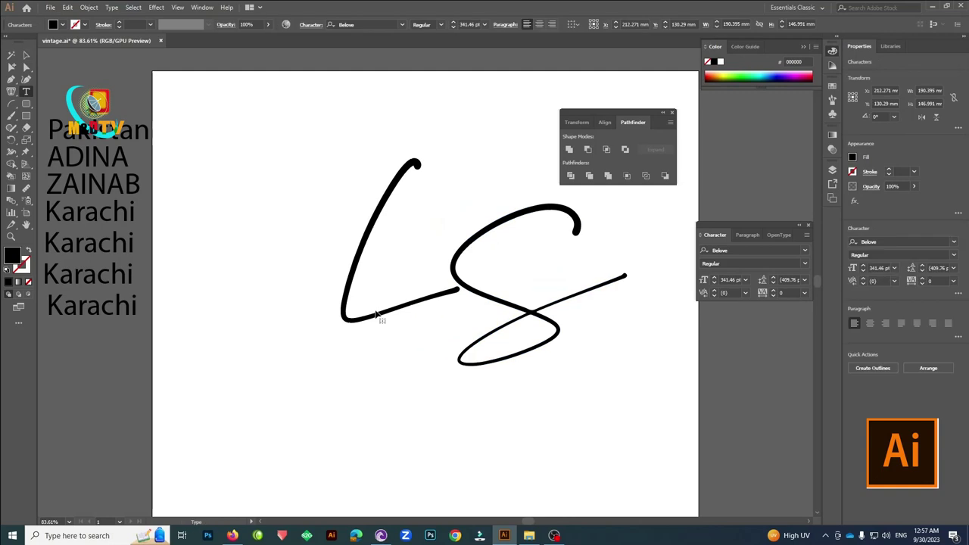
- Retype the signature's L as R so the signature reads RS
{"action": "left_click_drag", "start_coordinate": [376, 313], "coordinate": [452, 303]}
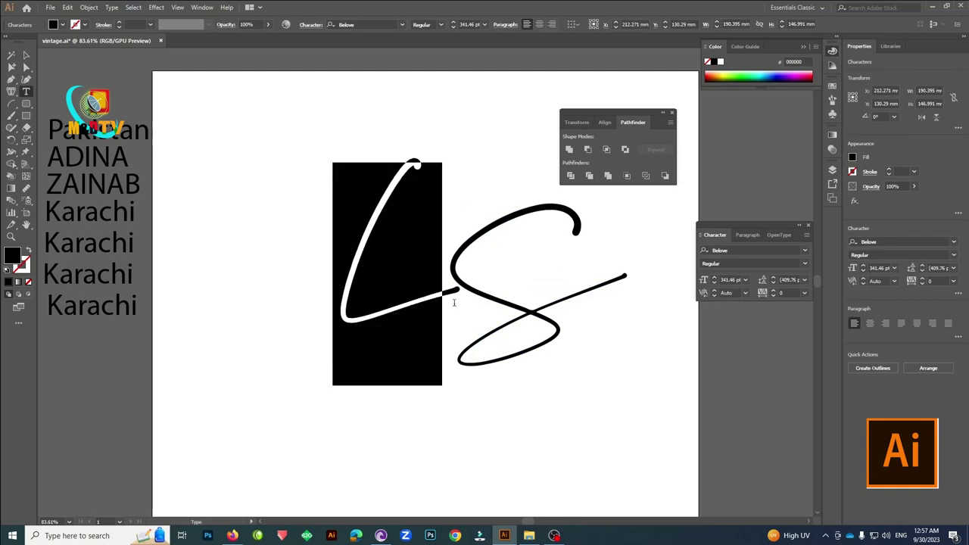
{"action": "type", "text": "R"}
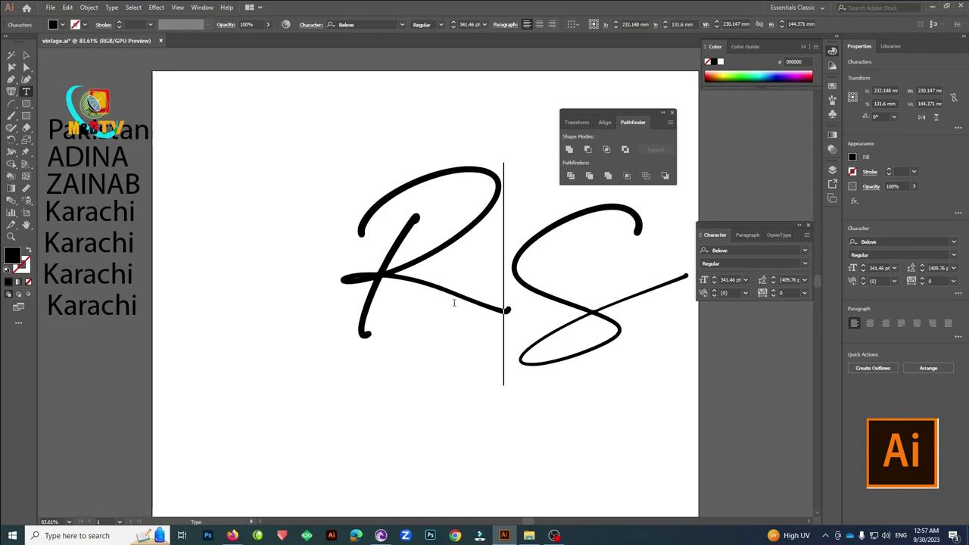
{"action": "key", "text": "Escape"}
- Move the RS signature up and left and convert it to outlines
{"action": "mouse_move", "coordinate": [454, 302]}
{"action": "left_mouse_down"}
{"action": "mouse_move", "coordinate": [385, 284]}
{"action": "mouse_move", "coordinate": [366, 290]}
{"action": "left_mouse_up"}
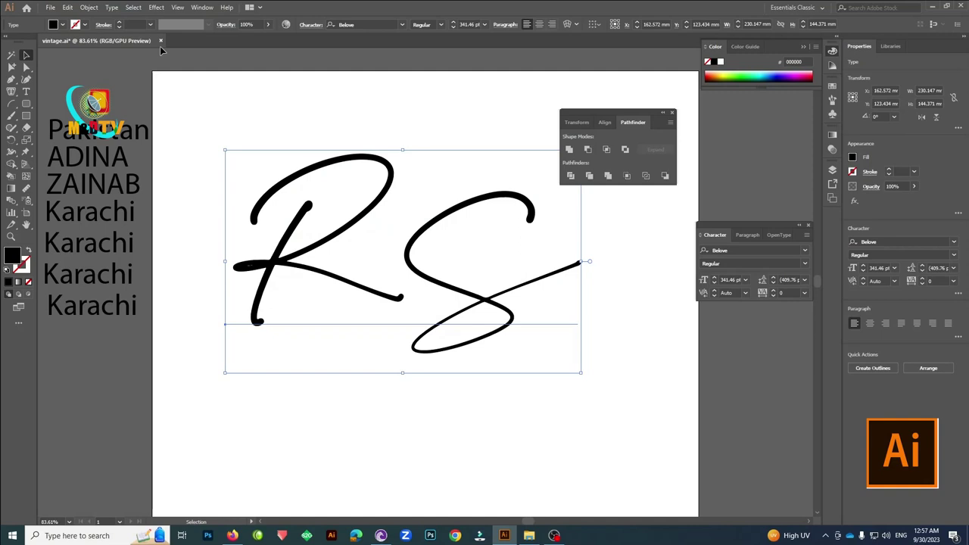
{"action": "left_click", "coordinate": [134, 6]}
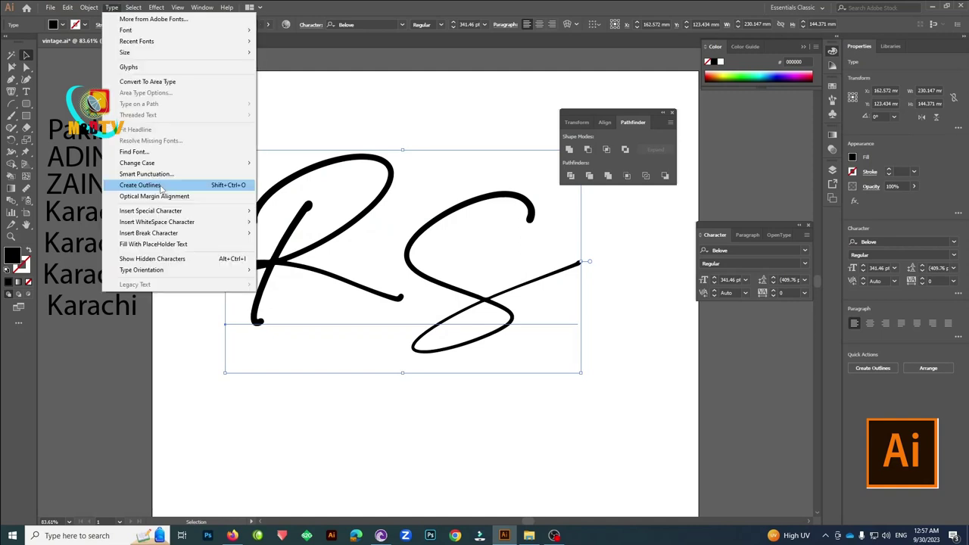
{"action": "left_click", "coordinate": [140, 184]}
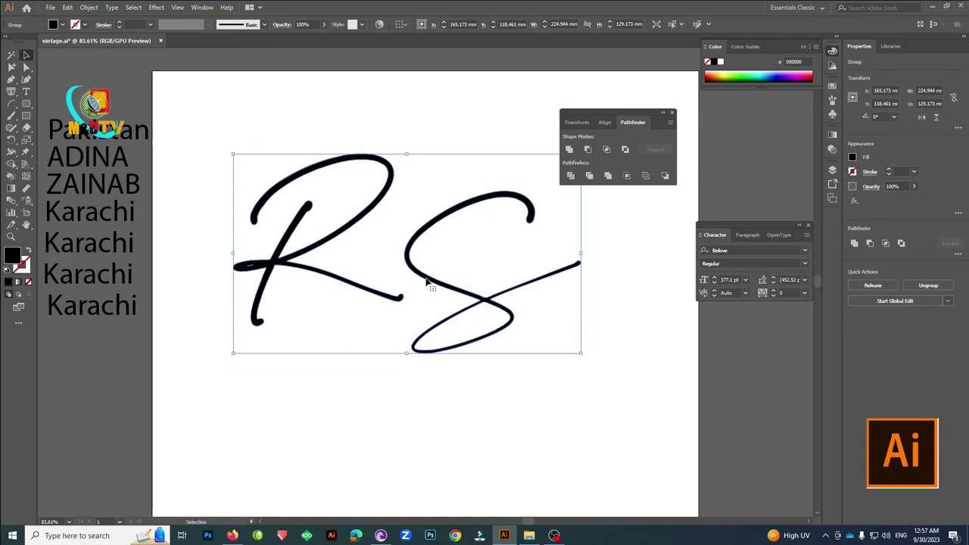
- Ungroup RS, overlap the S onto the R, unite them, and switch to Outline view
{"action": "right_click", "coordinate": [427, 281]}
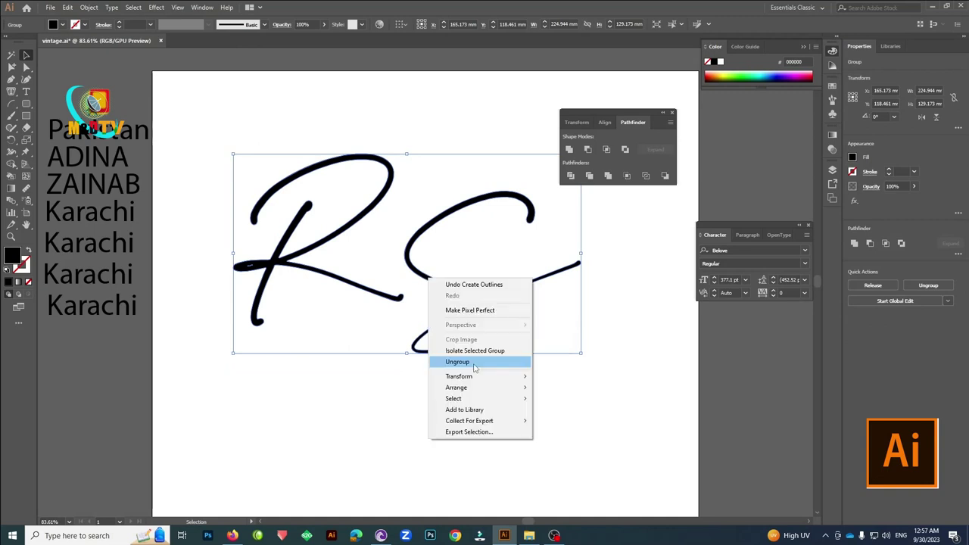
{"action": "left_click_drag", "start_coordinate": [475, 257], "coordinate": [465, 250]}
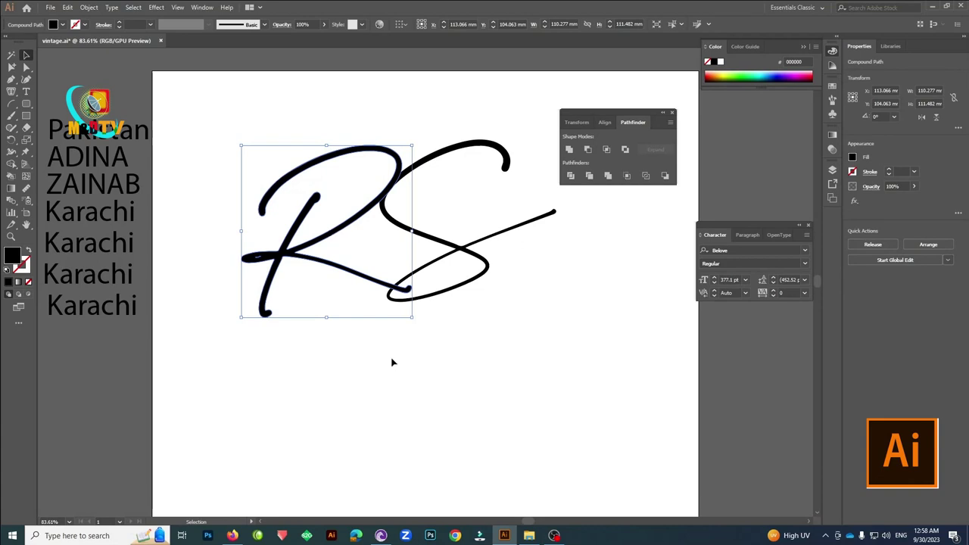
{"action": "left_click", "coordinate": [492, 234], "text": "shift"}
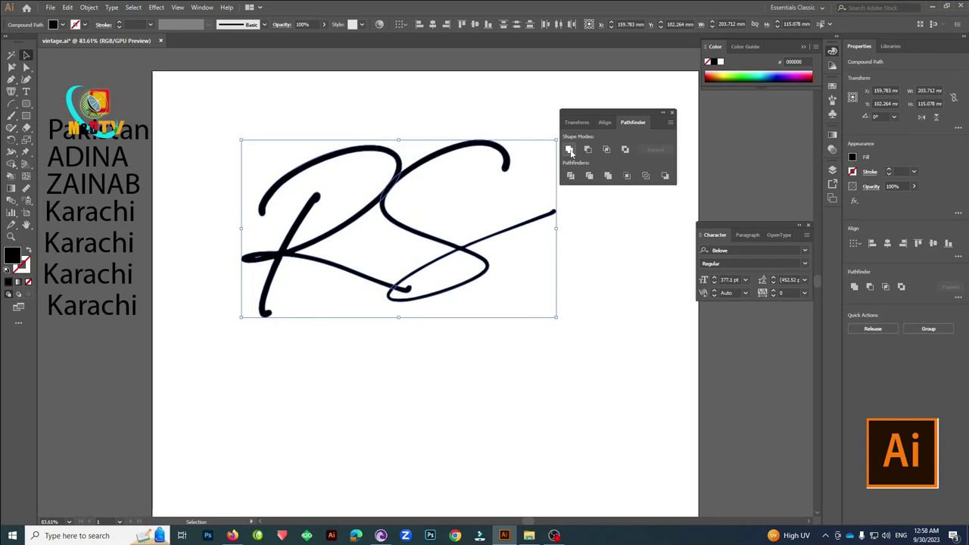
{"action": "left_click", "coordinate": [570, 150]}
{"action": "key", "text": "ctrl+y"}
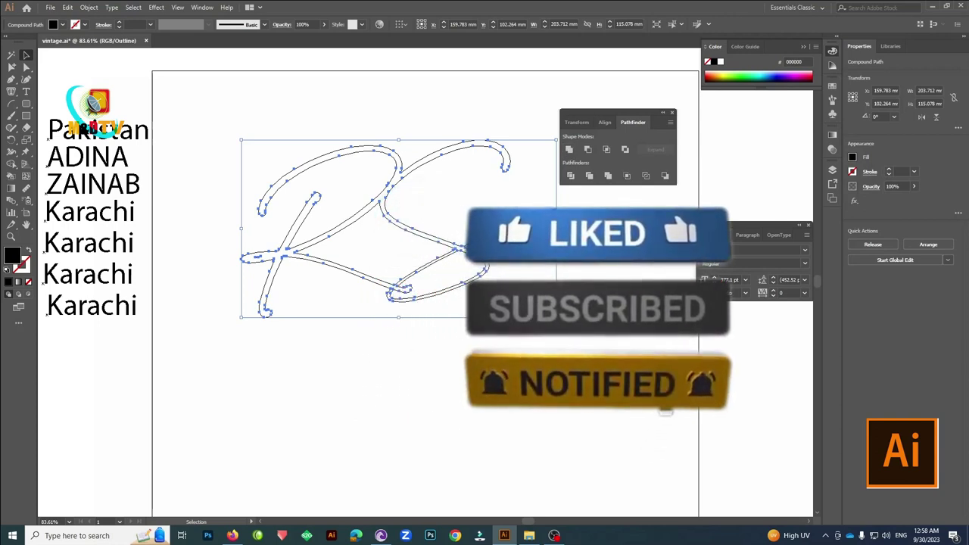
- Zoom into the RS hook, cut it at its anchor with Scissors, and delete it
{"action": "key", "text": "ctrl+equal"}
{"action": "key", "text": "ctrl+equal"}
{"action": "key", "text": "ctrl+equal"}
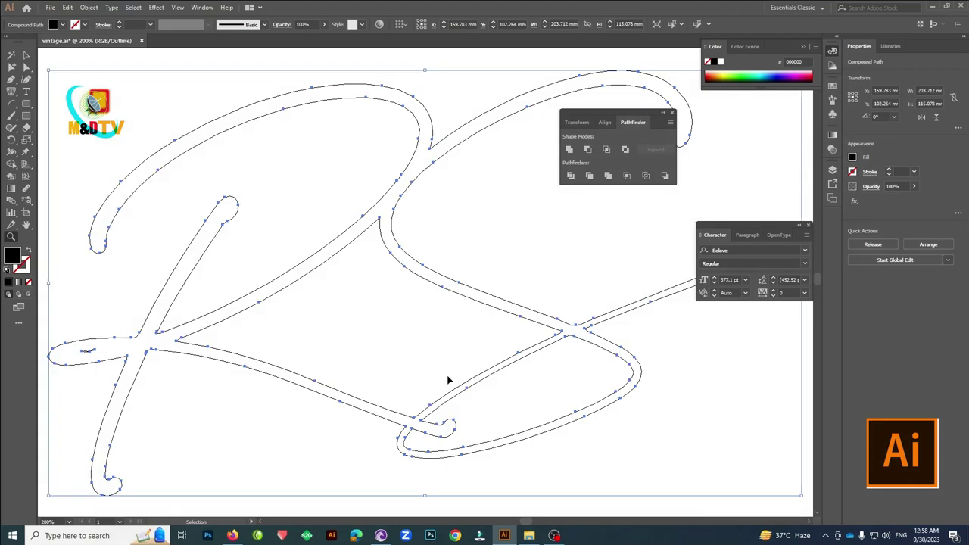
{"action": "left_click_drag", "start_coordinate": [448, 380], "coordinate": [461, 409]}
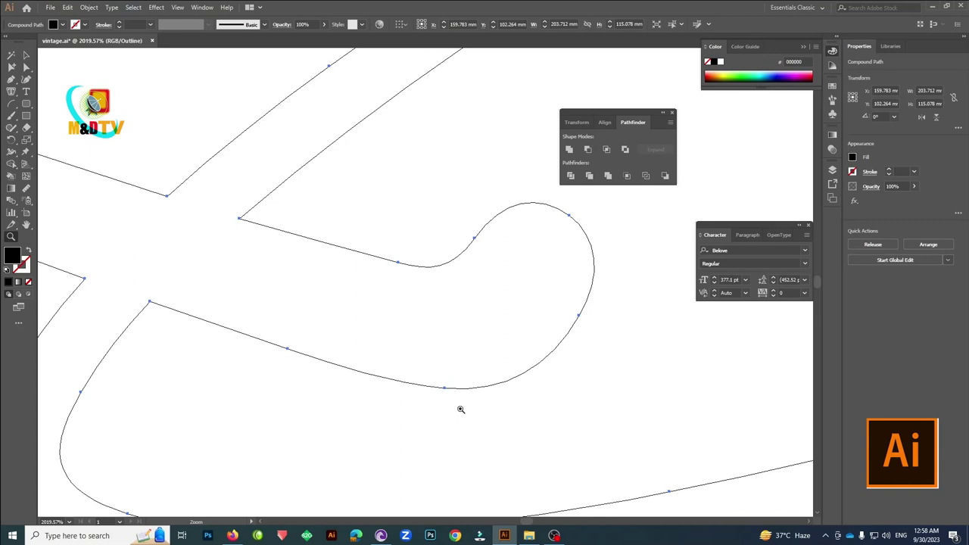
{"action": "left_click", "coordinate": [30, 129]}
{"action": "key", "text": "c"}
{"action": "left_click", "coordinate": [240, 220]}
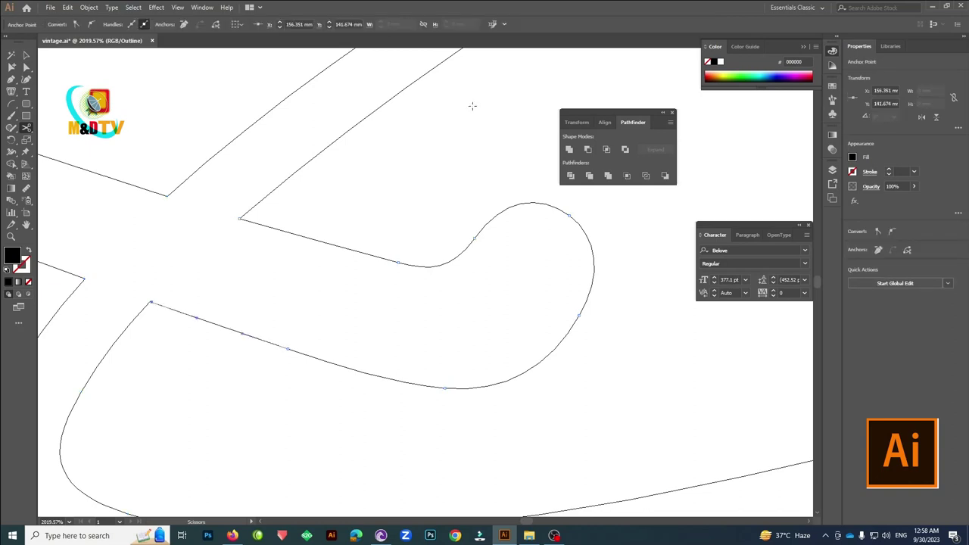
{"action": "key", "text": "Delete"}
{"action": "key", "text": "v"}
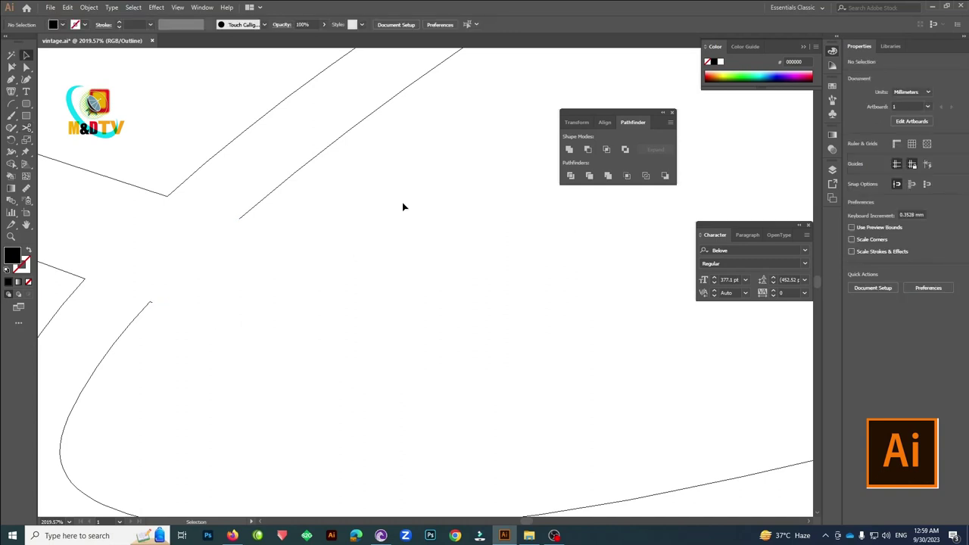
- Join the two open RS endpoints and move ZAINAB from the pasteboard onto the artboard
{"action": "key", "text": "a"}
{"action": "left_click_drag", "start_coordinate": [135, 283], "coordinate": [177, 318]}
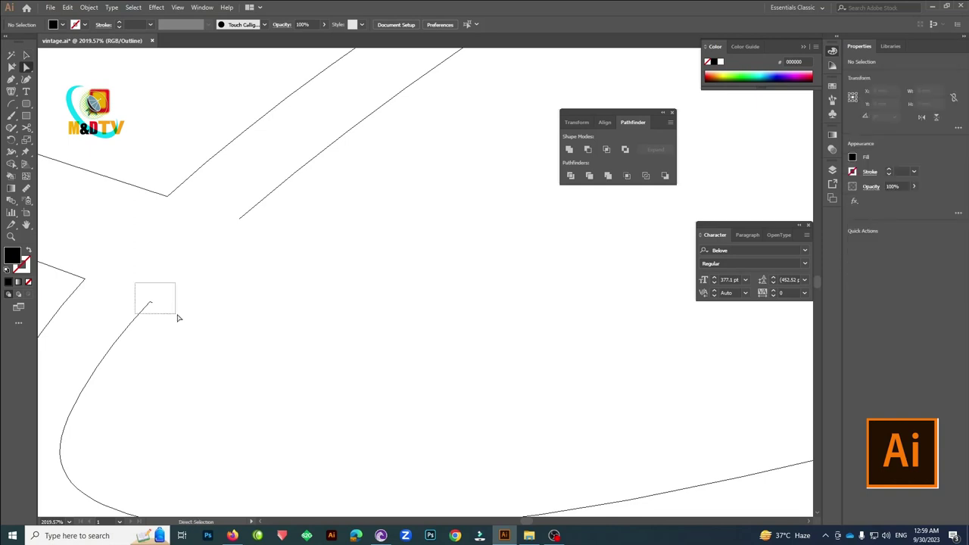
{"action": "left_click_drag", "start_coordinate": [148, 343], "coordinate": [281, 220]}
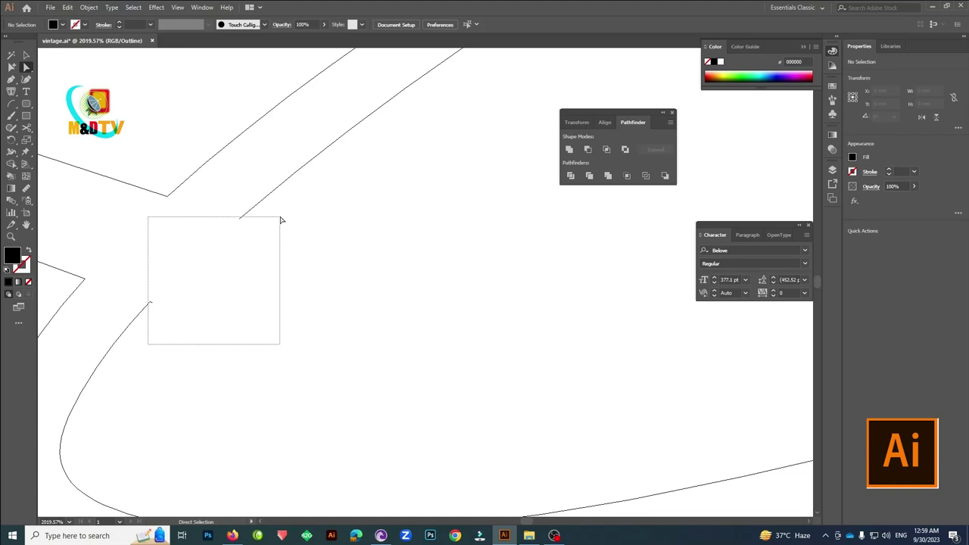
{"action": "left_click_drag", "start_coordinate": [281, 219], "coordinate": [285, 220]}
{"action": "key", "text": "ctrl+j"}
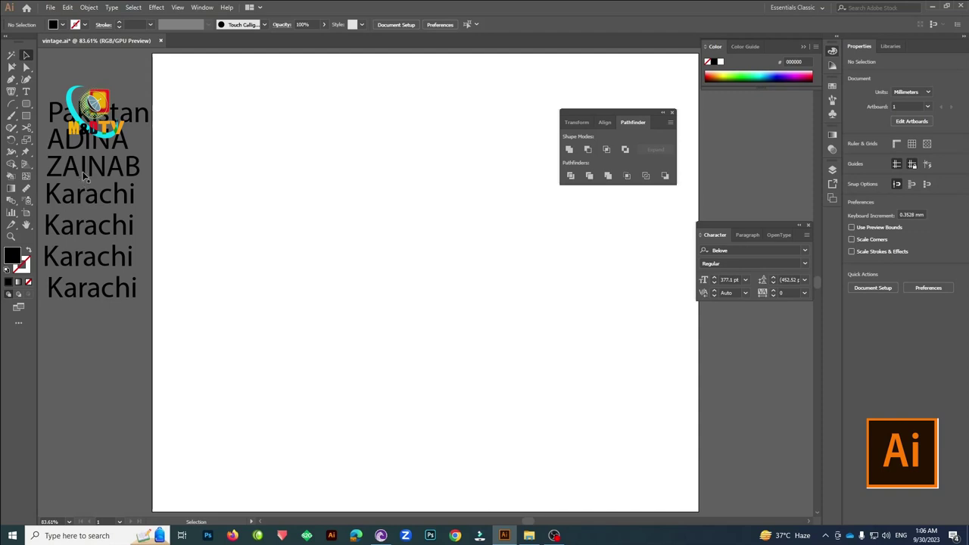
{"action": "mouse_move", "coordinate": [86, 168]}
{"action": "left_mouse_down"}
{"action": "mouse_move", "coordinate": [372, 293]}
{"action": "mouse_move", "coordinate": [425, 279]}
{"action": "left_mouse_up"}
- From the downloaded fonts folder, open the handycheera archive and preview Handycheera Regular.otf
{"action": "left_click", "coordinate": [533, 535]}
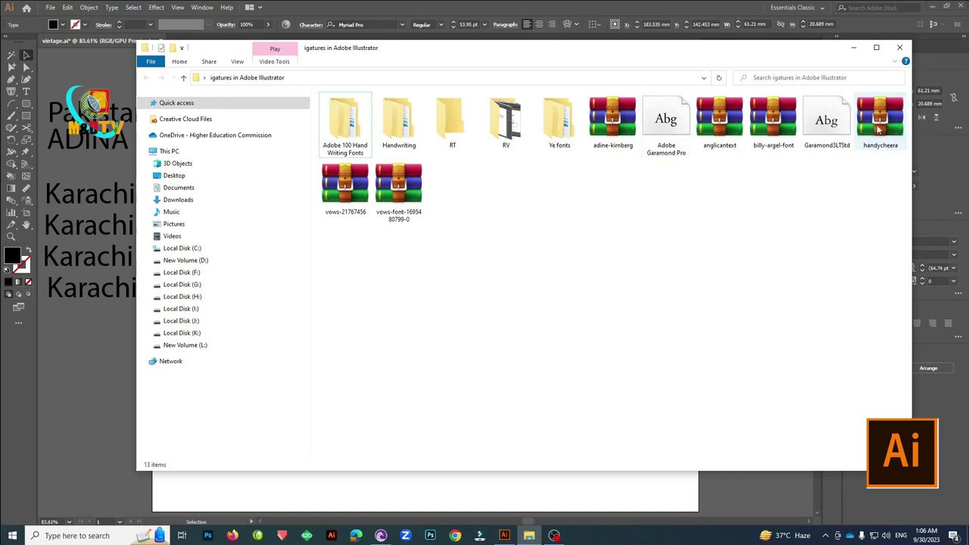
{"action": "double_click", "coordinate": [879, 125]}
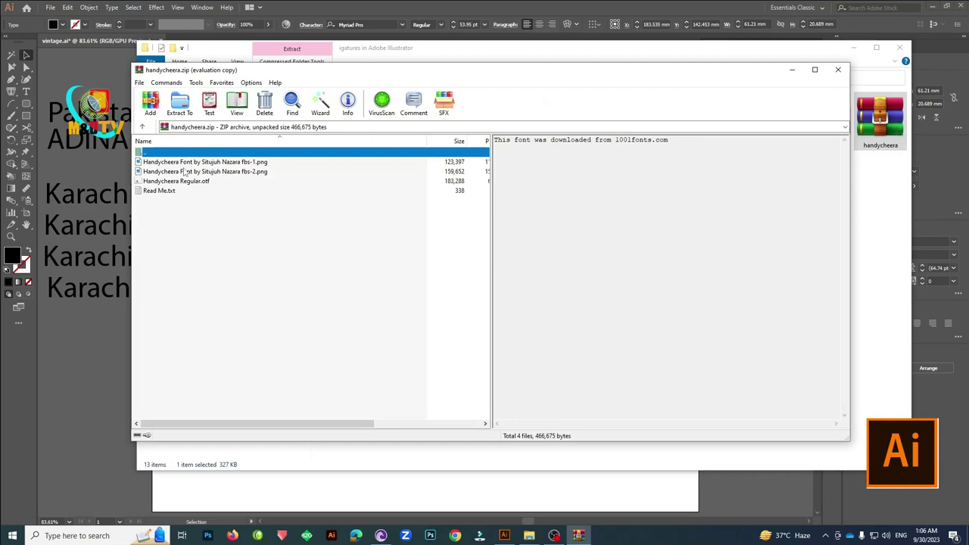
{"action": "key", "text": "Escape"}
{"action": "left_click", "coordinate": [176, 182]}
{"action": "double_click", "coordinate": [176, 182]}
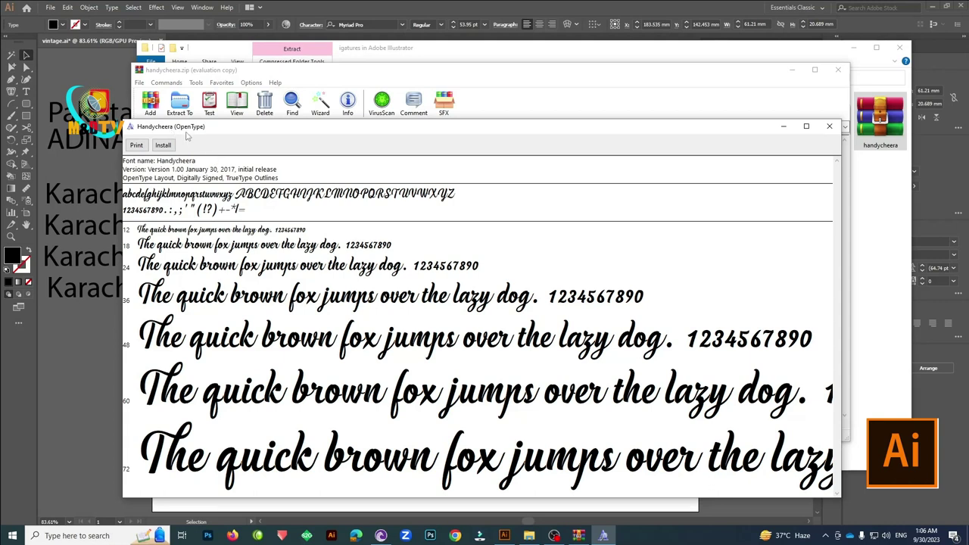
- Install Handycheera from the font viewer, replacing the already-installed copy
{"action": "left_click", "coordinate": [829, 126]}
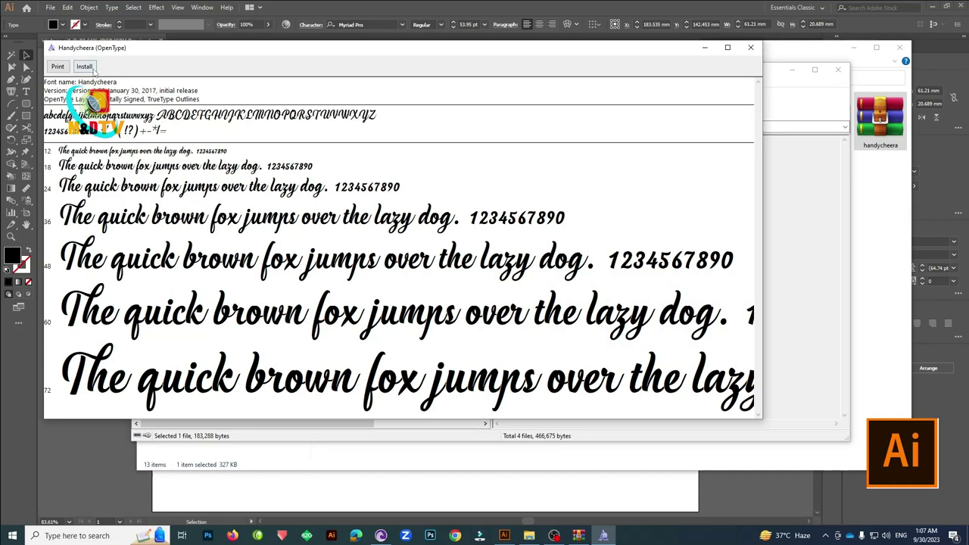
{"action": "left_click", "coordinate": [92, 68]}
{"action": "key", "text": "Return"}
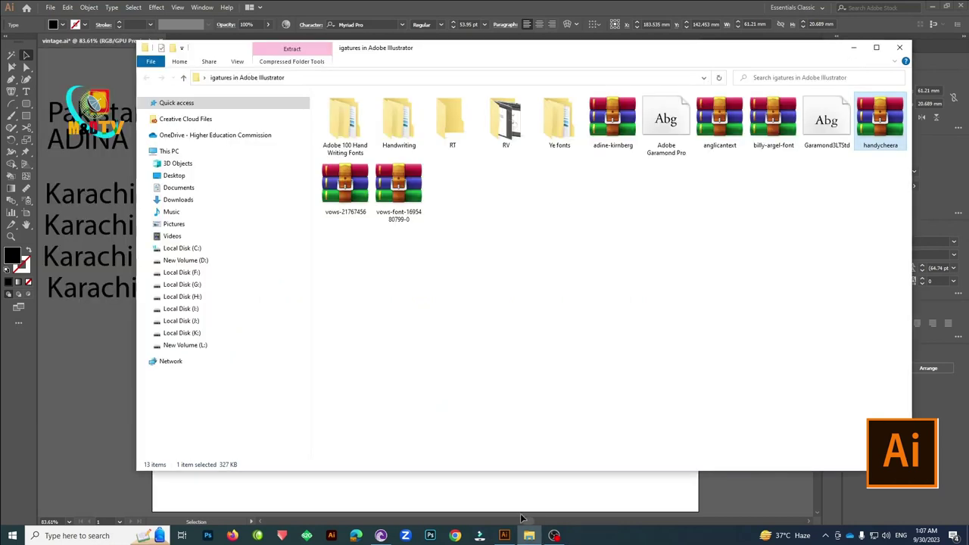
- Scale the Handycheera ZAINAB text up to 98.63 pt and show the font's full glyph set
{"action": "left_click", "coordinate": [521, 518]}
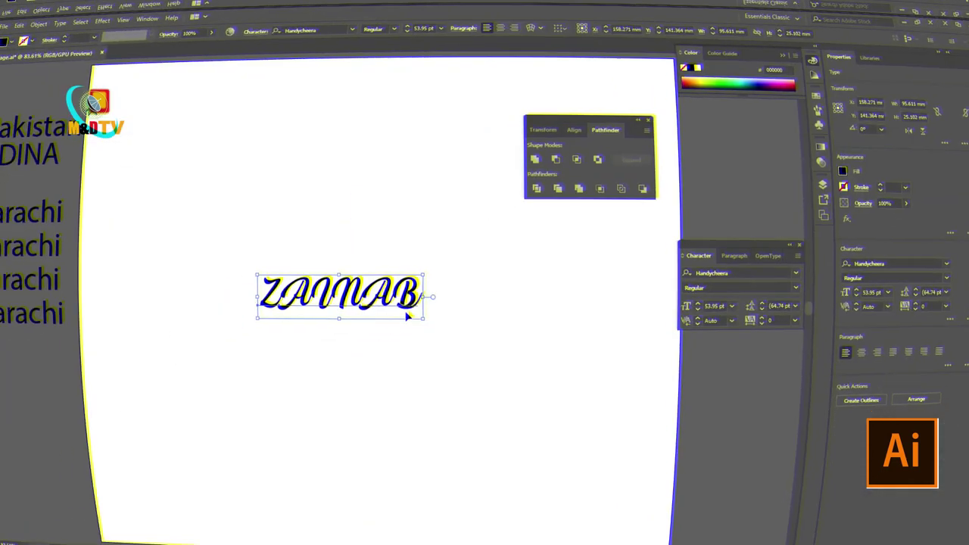
{"action": "left_click_drag", "start_coordinate": [470, 290], "coordinate": [594, 322]}
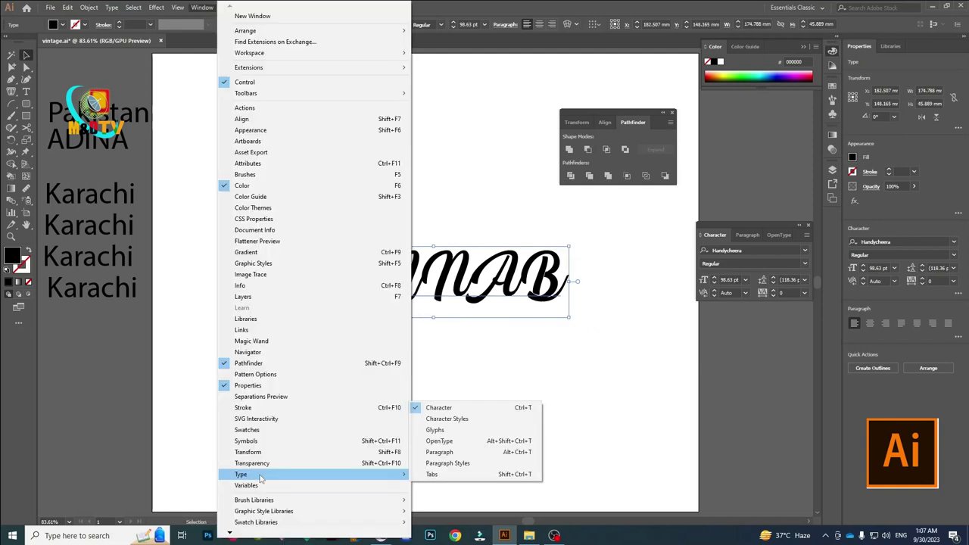
{"action": "left_click", "coordinate": [439, 430]}
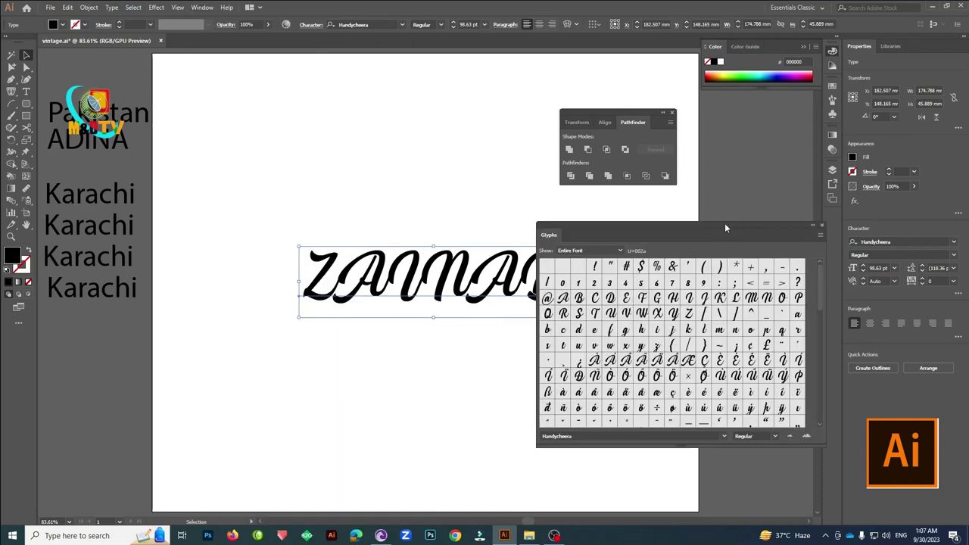
{"action": "left_click_drag", "start_coordinate": [724, 222], "coordinate": [703, 223]}
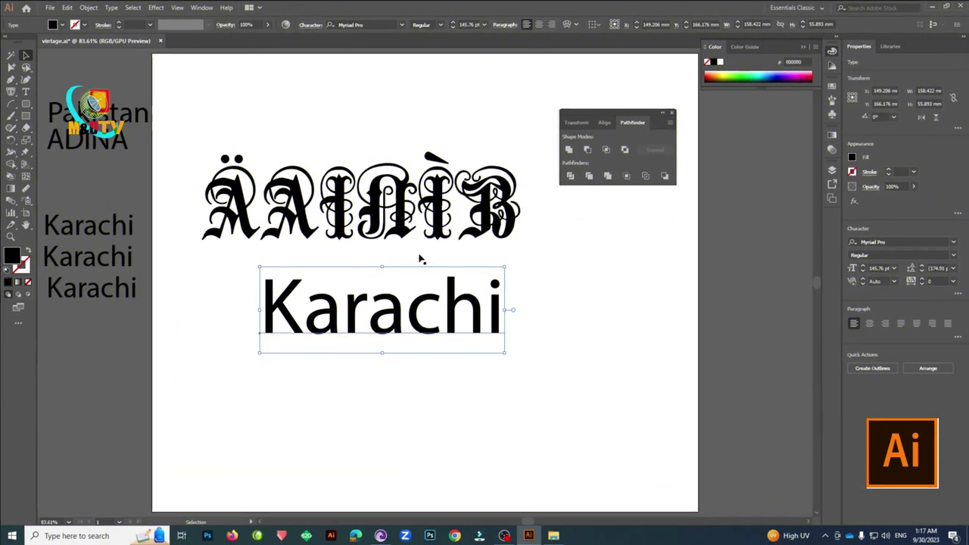
- Show the glyph set, then select the Karachi text and move it right and down
{"action": "left_click", "coordinate": [208, 9]}
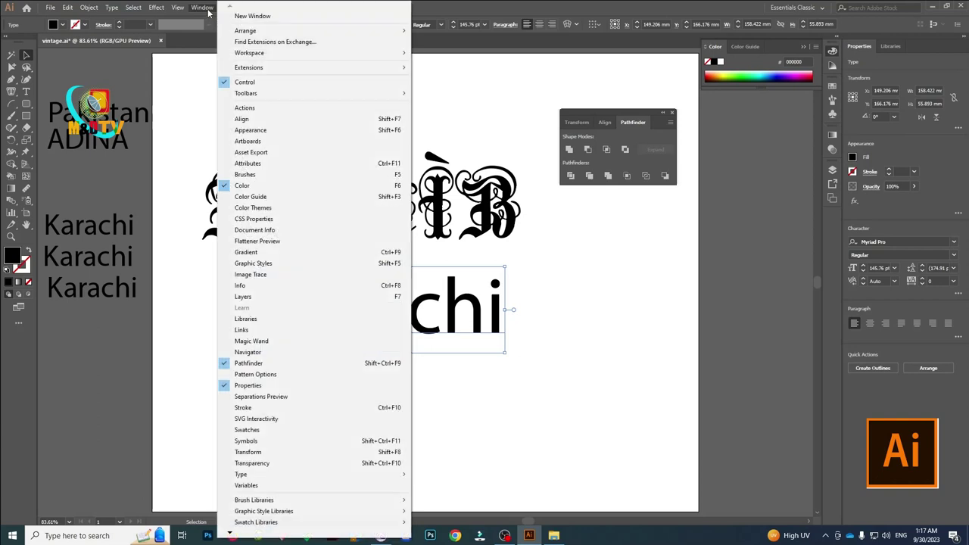
{"action": "mouse_move", "coordinate": [241, 474]}
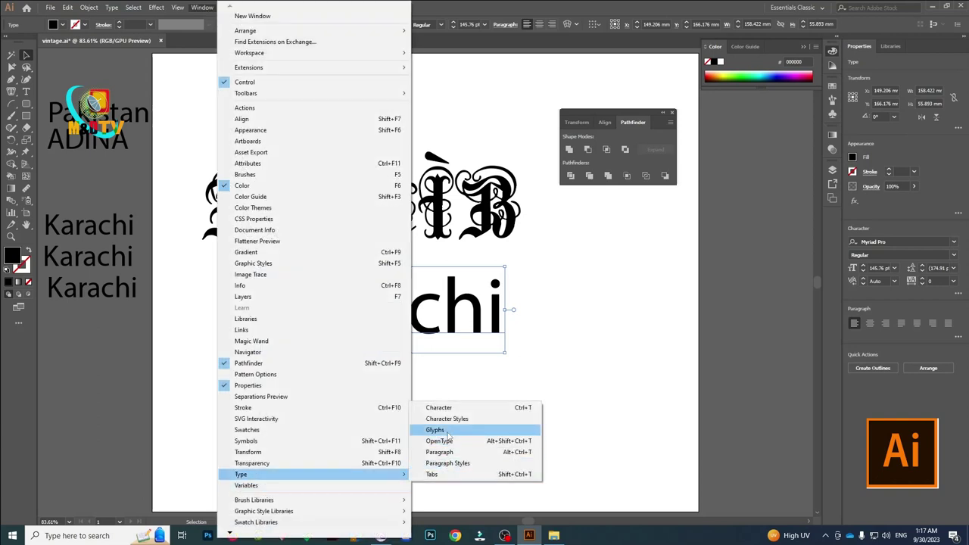
{"action": "left_click", "coordinate": [444, 430]}
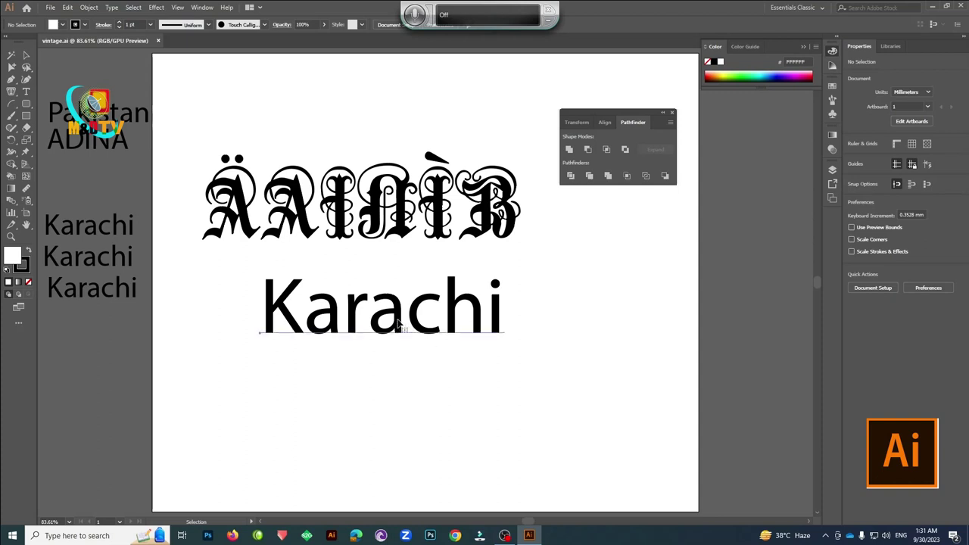
{"action": "left_click", "coordinate": [431, 322]}
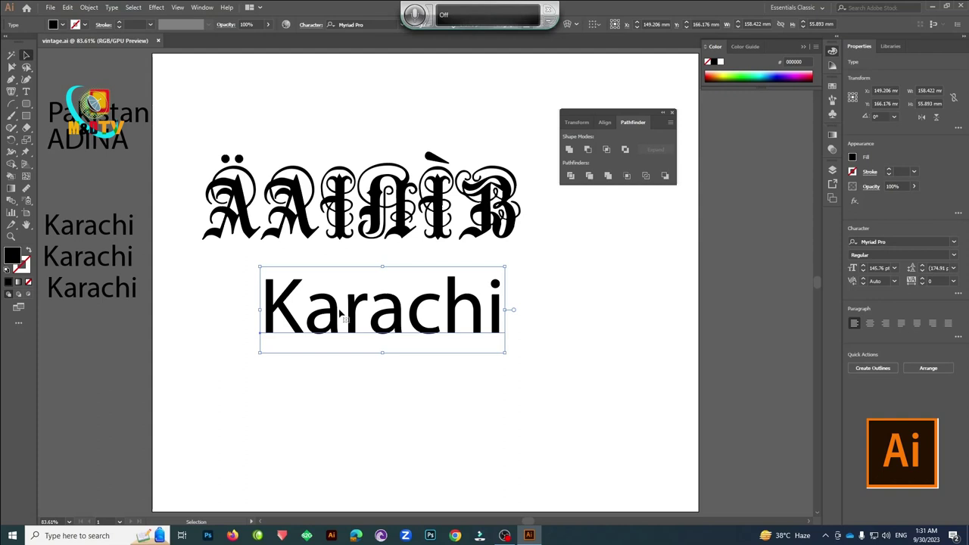
{"action": "left_click_drag", "start_coordinate": [333, 310], "coordinate": [423, 343]}
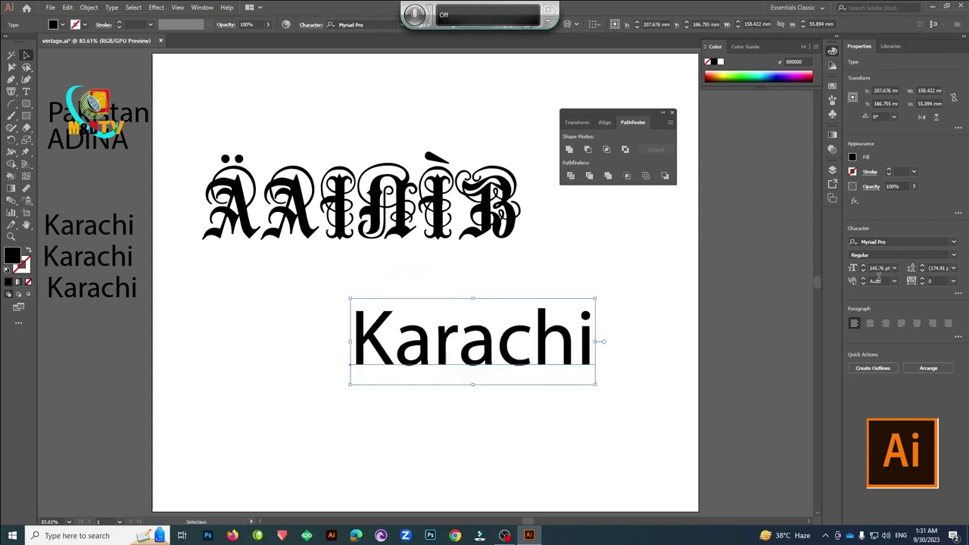
- Change Karachi's font from Myriad Pro to Handycheera and place it beneath ZAINAB
{"action": "left_click", "coordinate": [897, 242]}
{"action": "type", "text": "ha"}
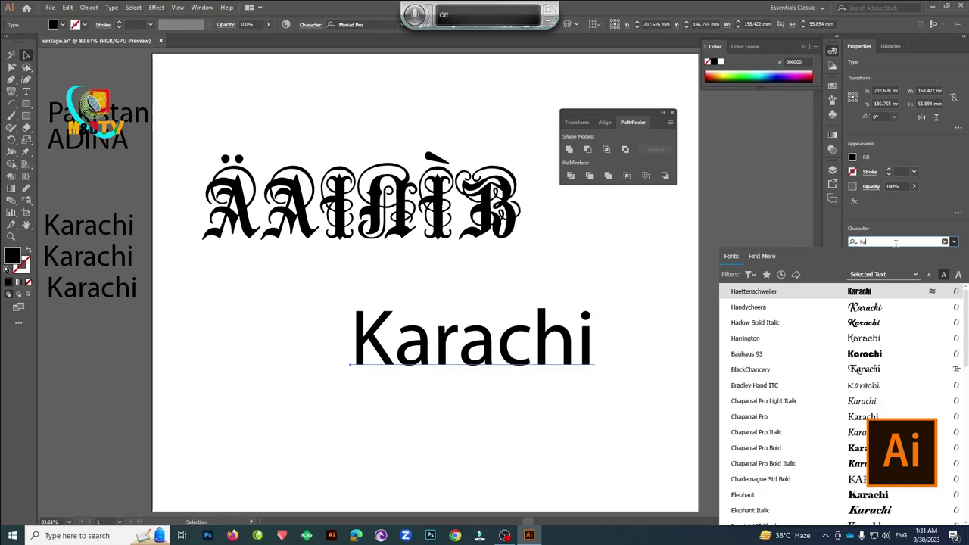
{"action": "type", "text": "ndy"}
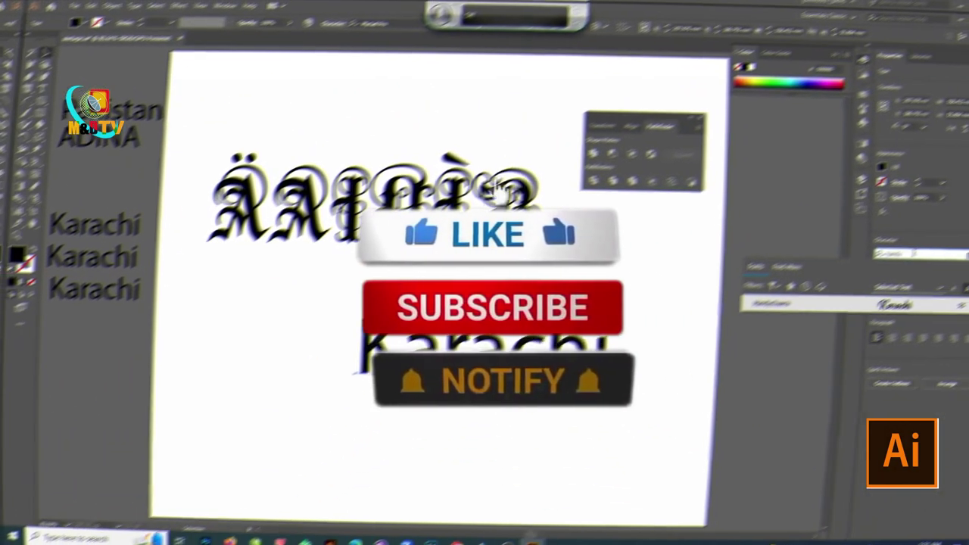
{"action": "left_click", "coordinate": [746, 295]}
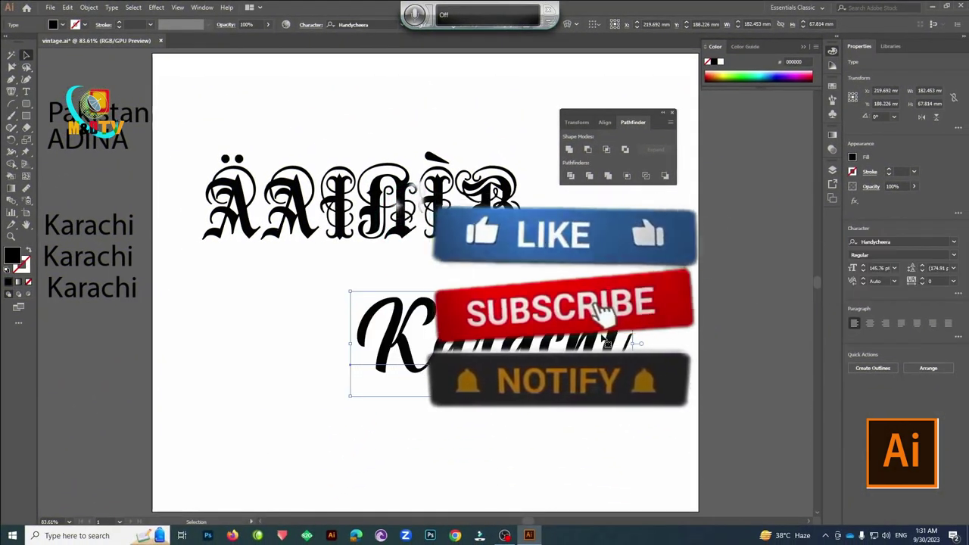
{"action": "left_click_drag", "start_coordinate": [393, 340], "coordinate": [352, 345]}
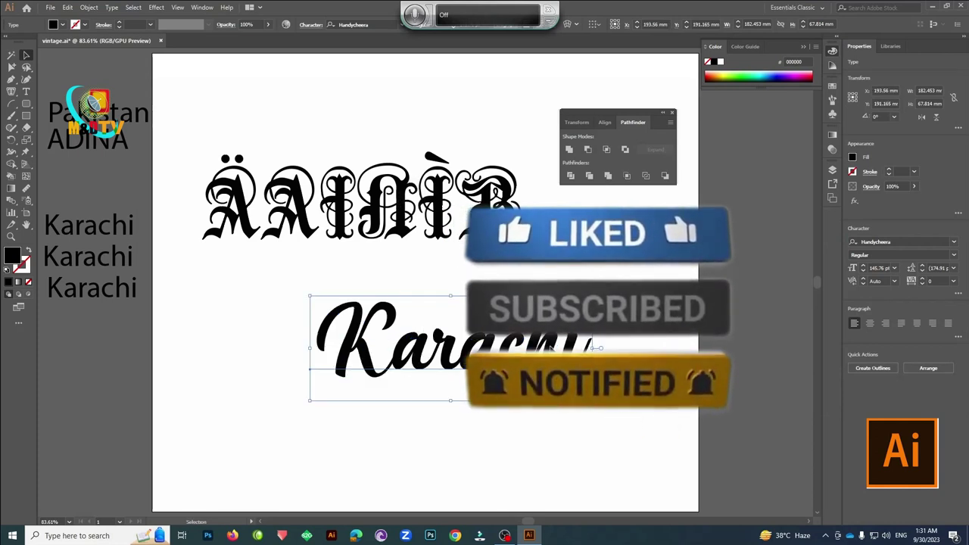
{"action": "left_click_drag", "start_coordinate": [384, 341], "coordinate": [368, 339]}
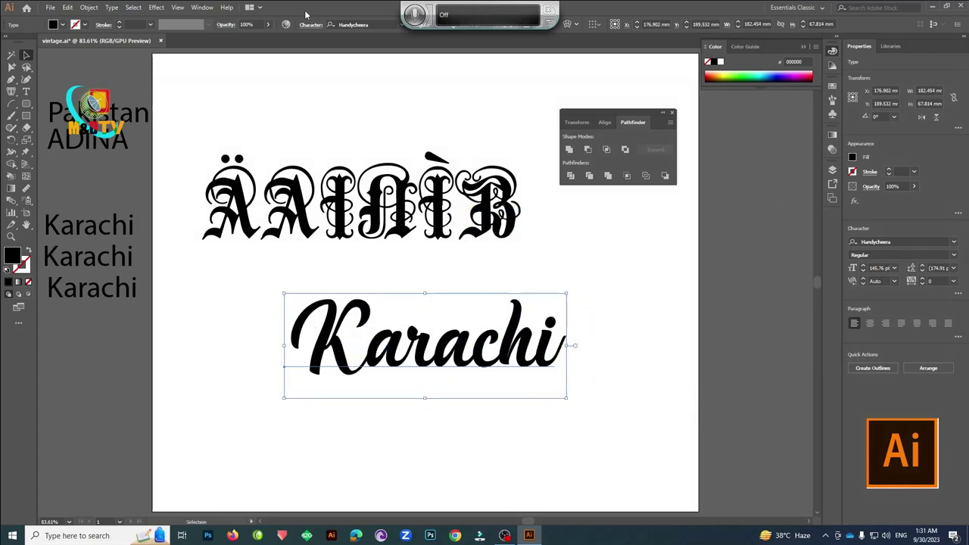
{"action": "left_click", "coordinate": [207, 9]}
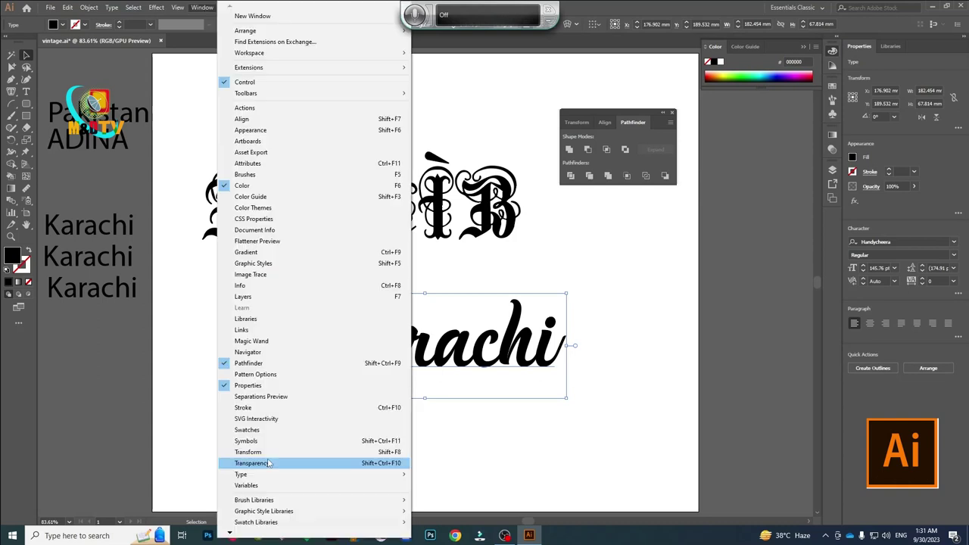
- Replace Karachi's K with an alternate Handycheera glyph from the Glyphs panel
{"action": "mouse_move", "coordinate": [241, 474]}
{"action": "left_click", "coordinate": [442, 433]}
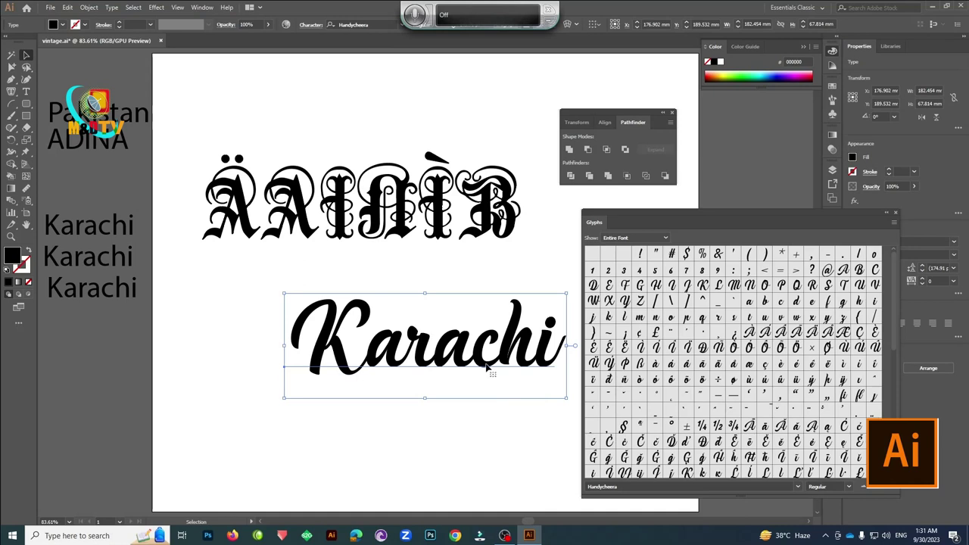
{"action": "left_click", "coordinate": [26, 91]}
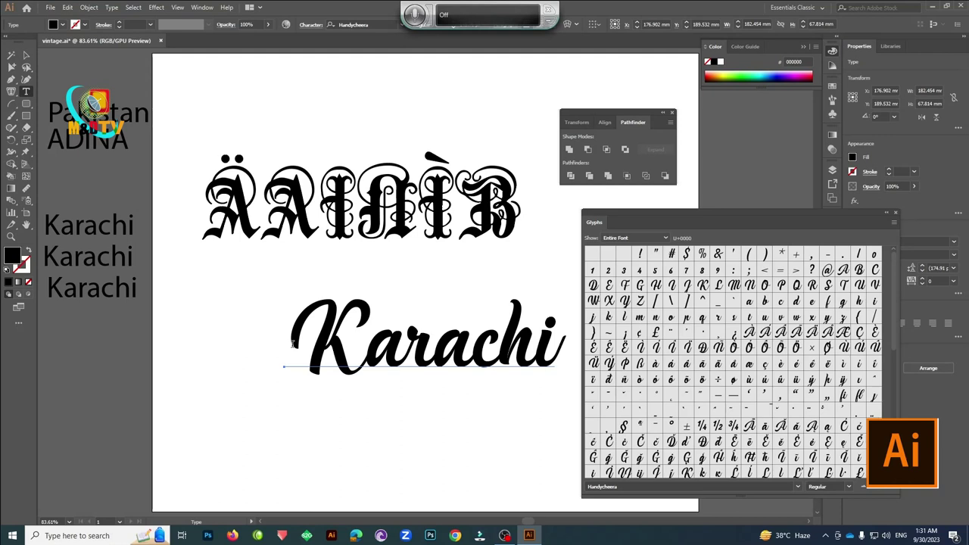
{"action": "left_click_drag", "start_coordinate": [292, 343], "coordinate": [337, 345]}
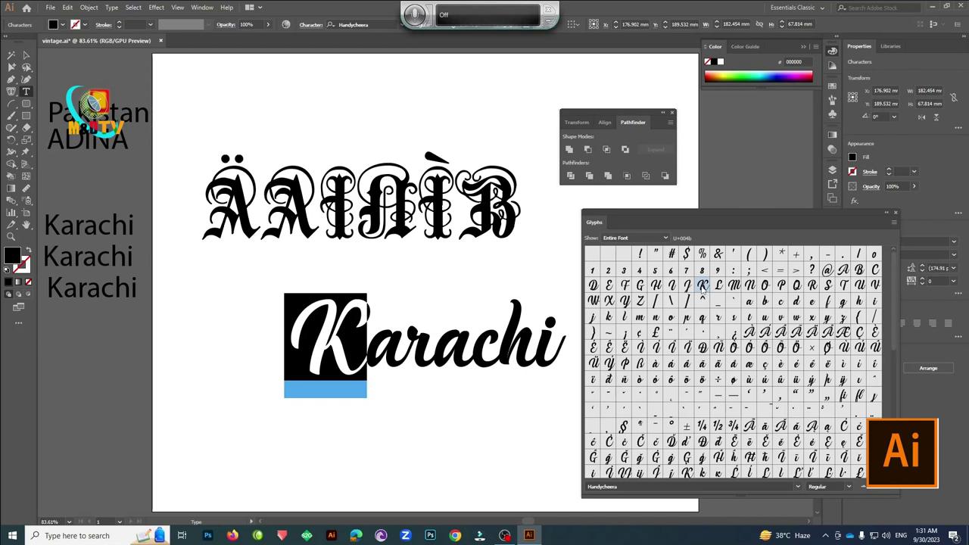
{"action": "double_click", "coordinate": [703, 286]}
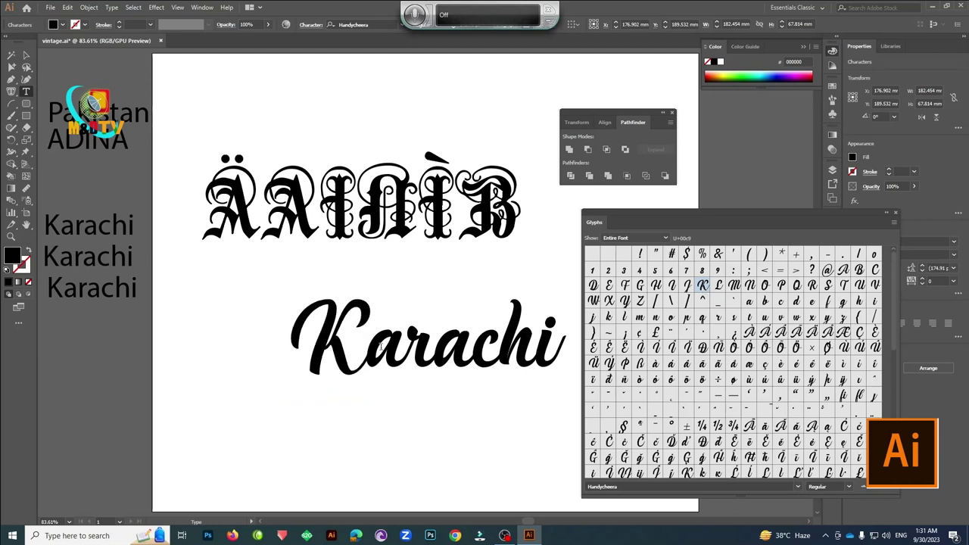
- Swap the first a and final i for alternate glyphs, making Kårachĩ
{"action": "key", "text": "shift+Right"}
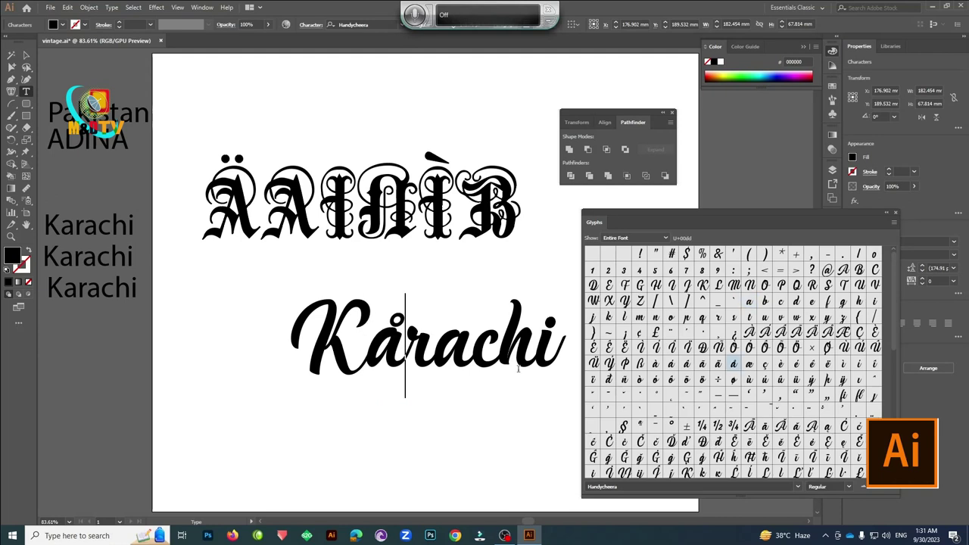
{"action": "left_click_drag", "start_coordinate": [535, 358], "coordinate": [560, 349]}
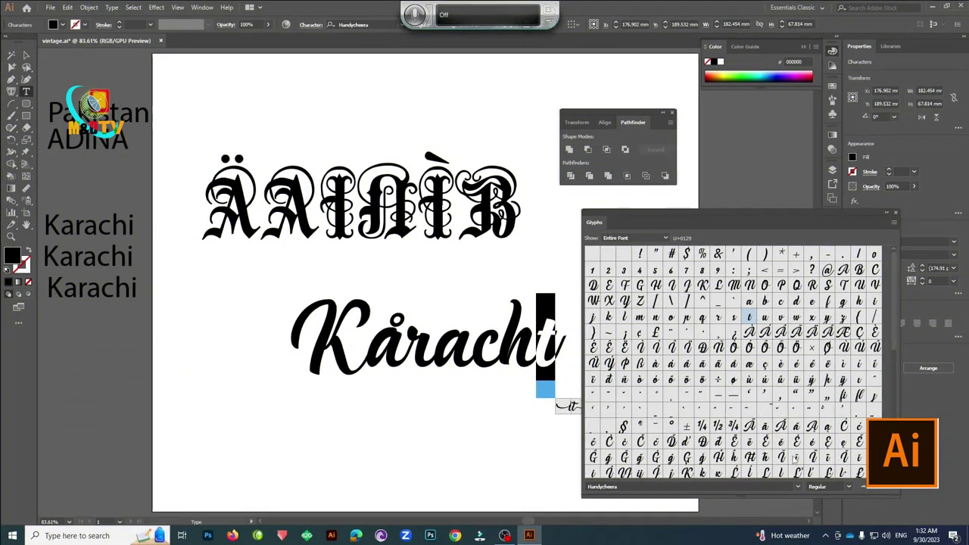
{"action": "double_click", "coordinate": [796, 457]}
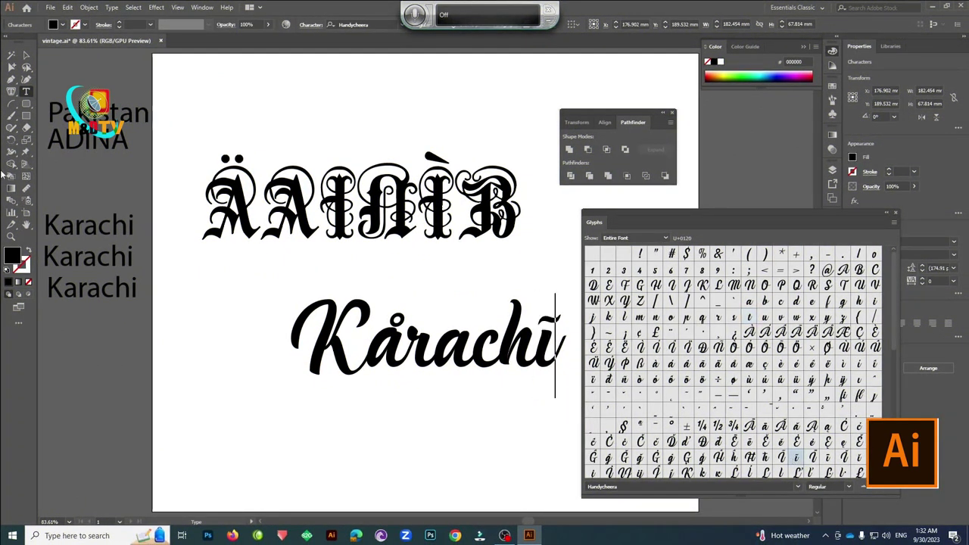
- Select the whole Kårachĩ text object and nudge it slightly up and left
{"action": "left_click", "coordinate": [26, 55]}
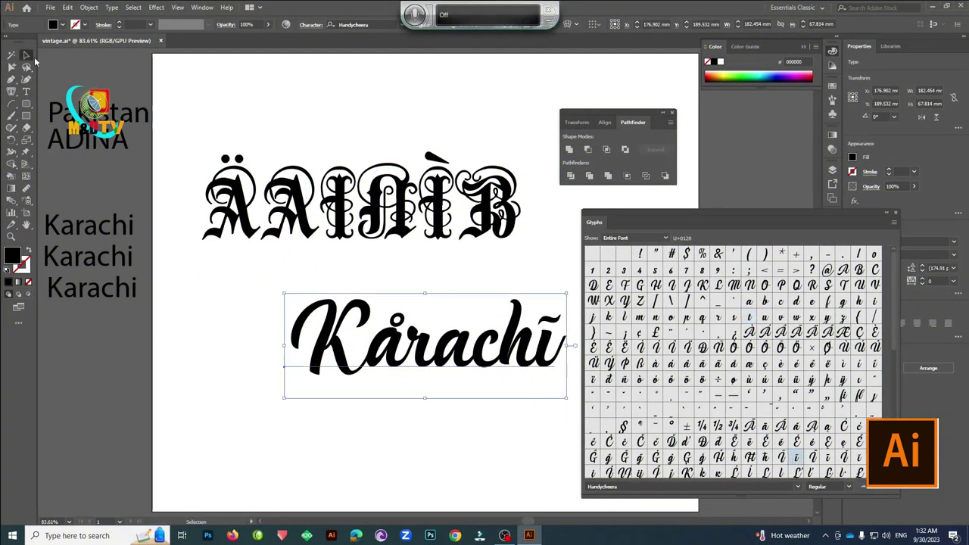
{"action": "left_click_drag", "start_coordinate": [422, 362], "coordinate": [414, 360]}
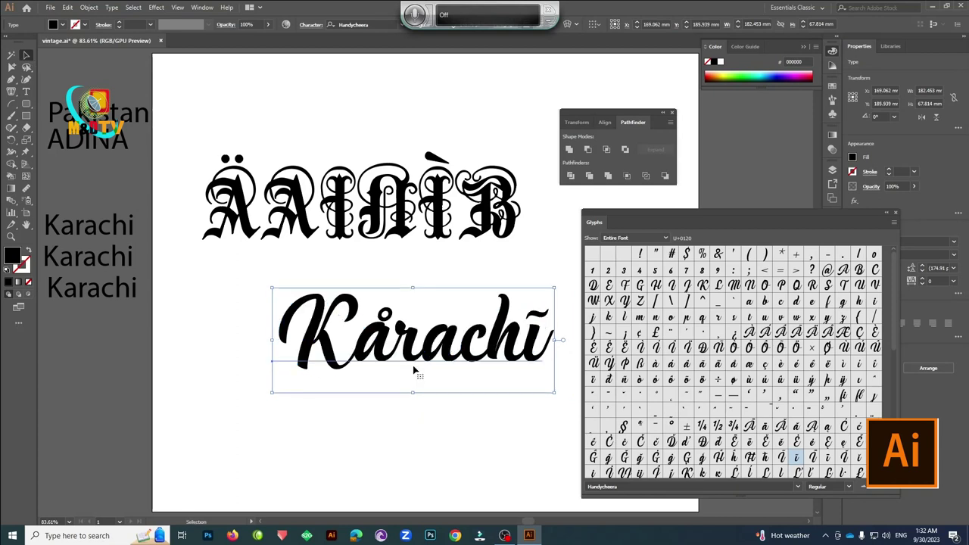